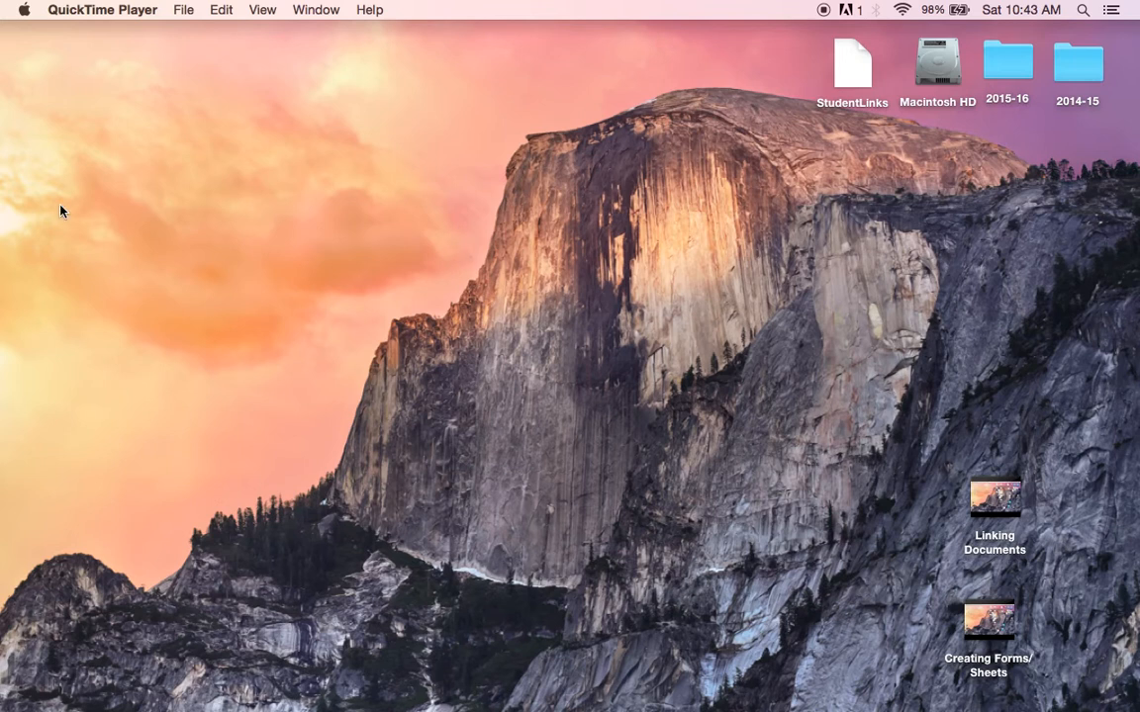
# Switch to Chrome, open the Student Data folder in Drive, and create a new blank Google Docs document there.
pyautogui.moveTo(3, 222)
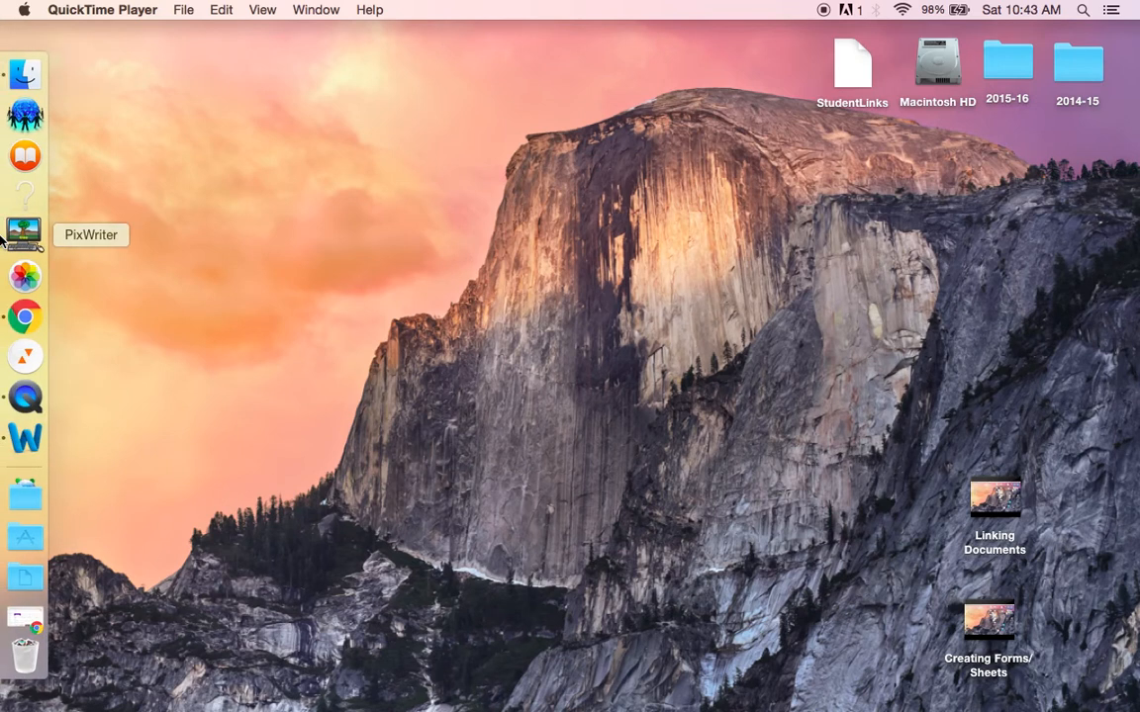
pyautogui.click(7, 317)
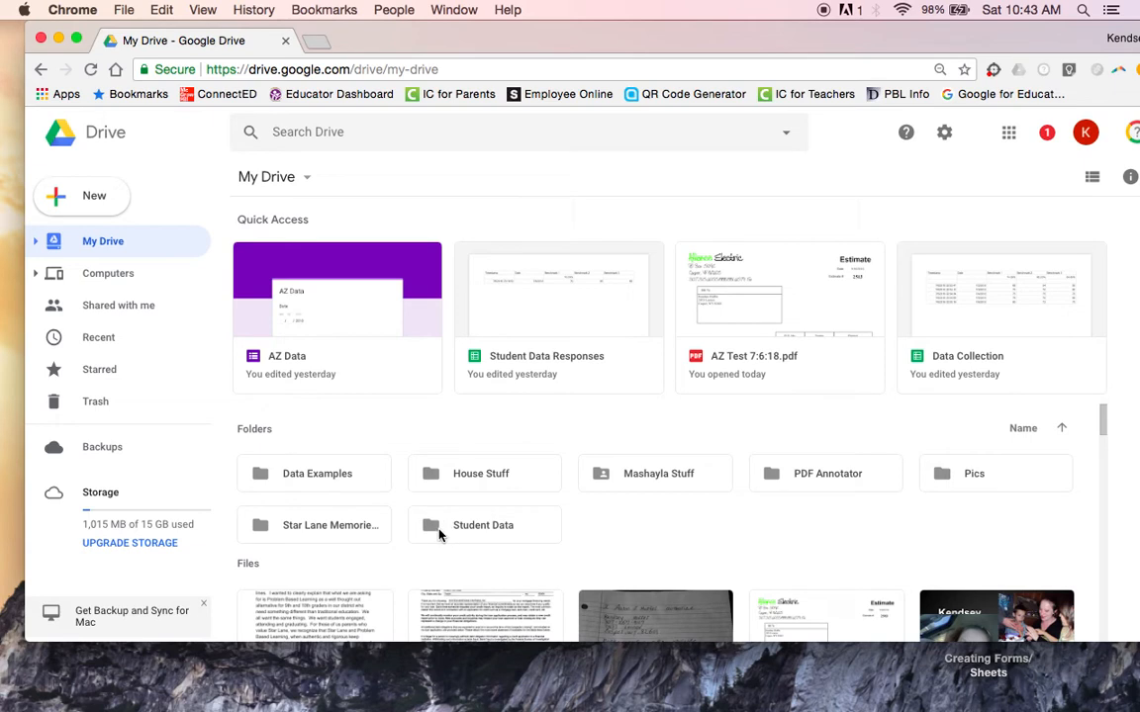
pyautogui.doubleClick(447, 527)
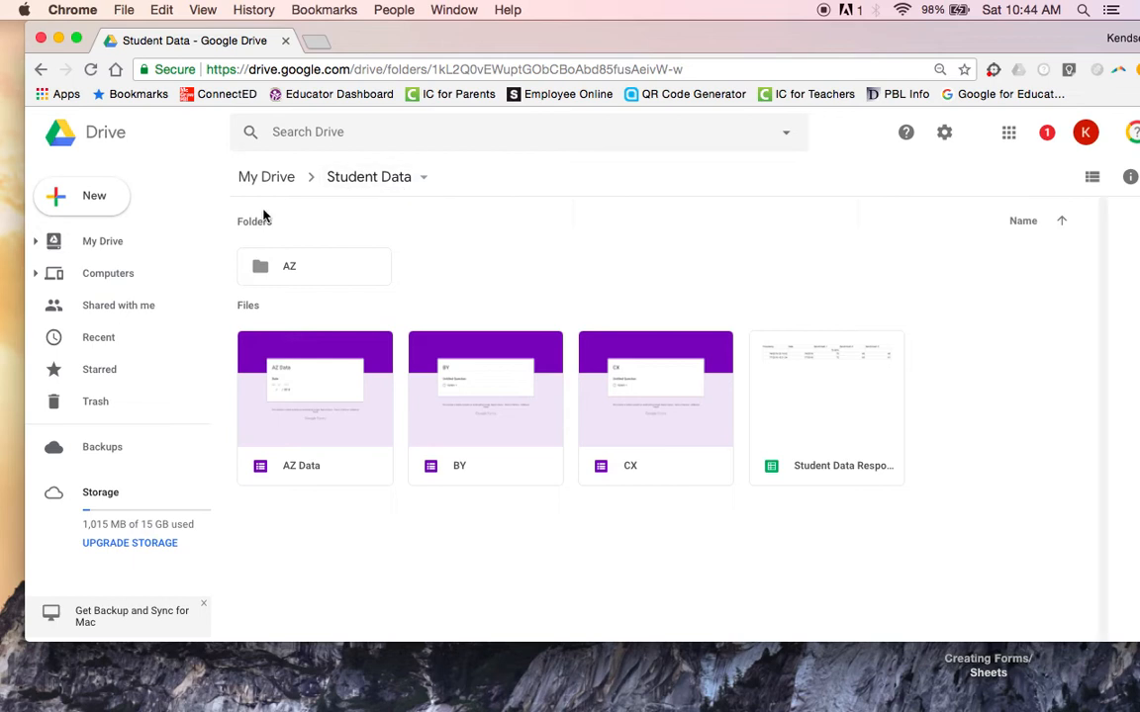
pyautogui.click(86, 202)
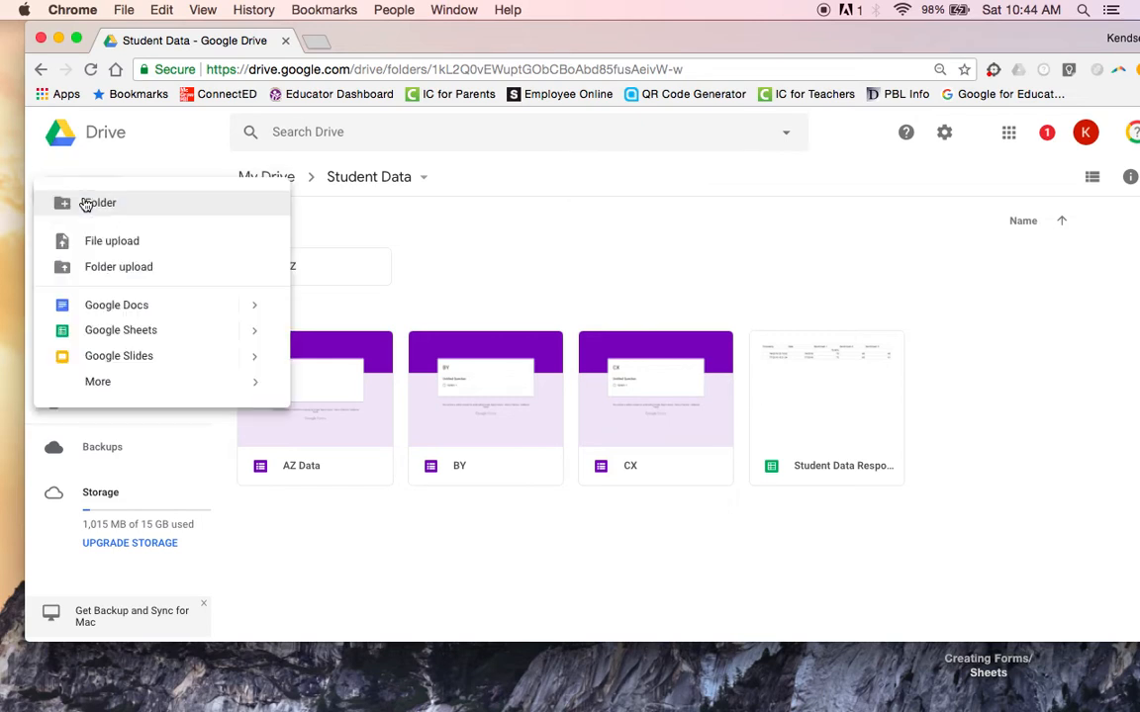
pyautogui.click(93, 306)
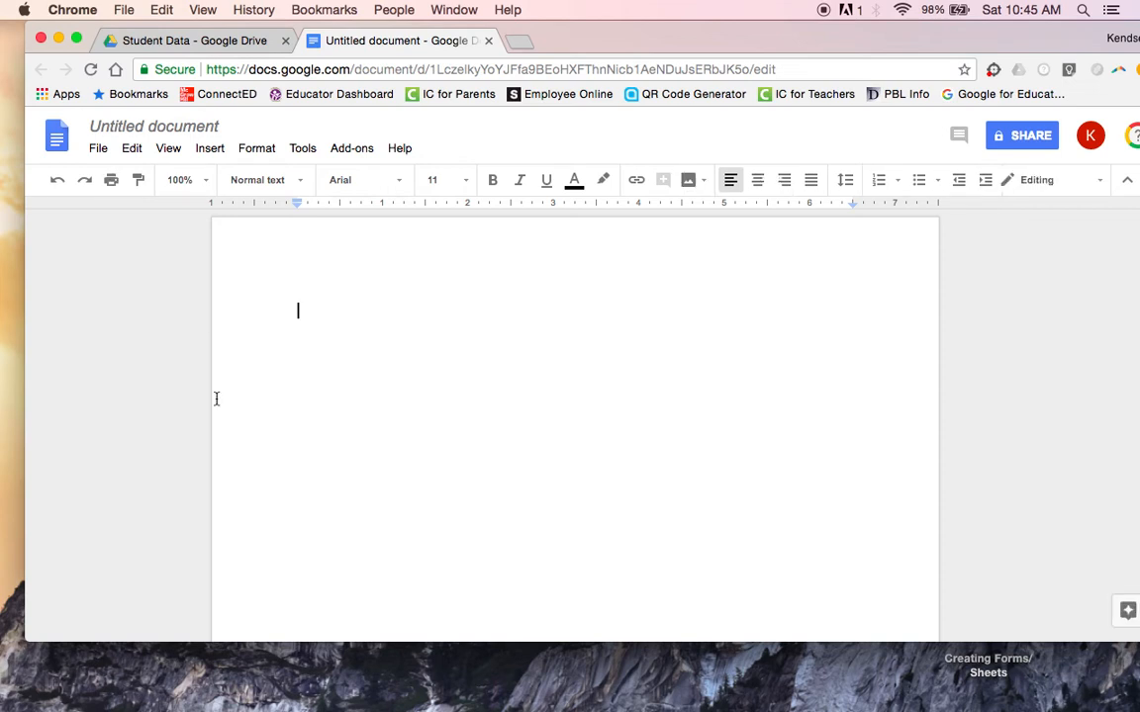
# Enter the three students' first names in the document, leaving a blank line between each name.
pyautogui.write('Alyss')
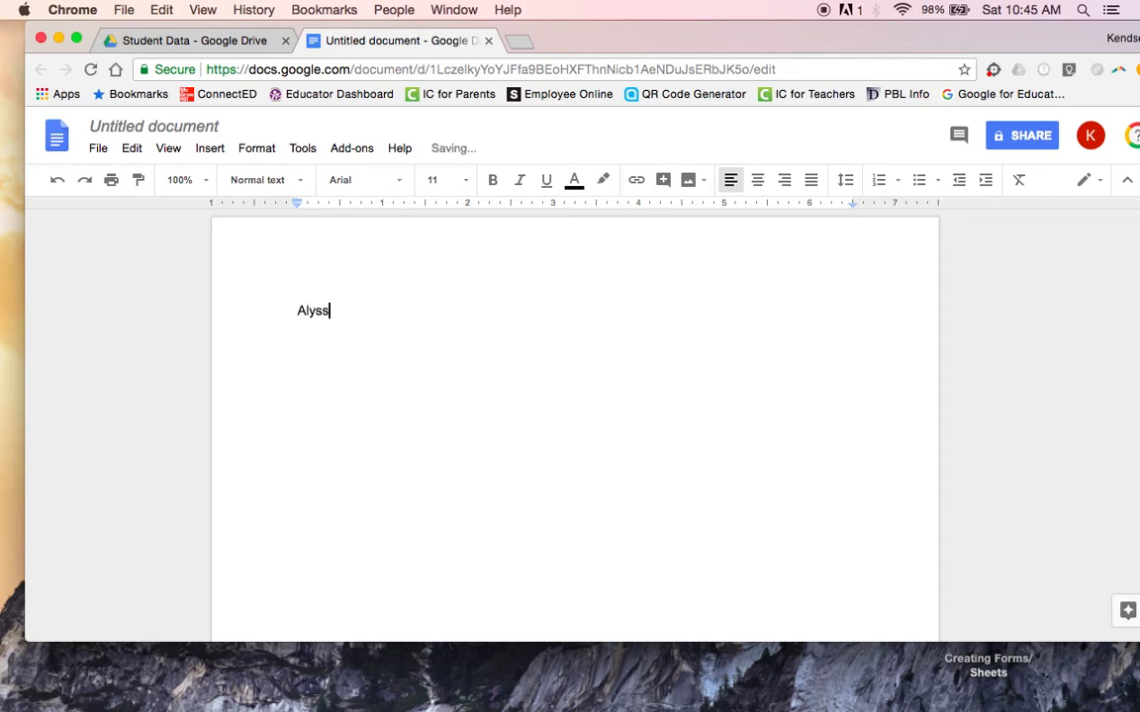
pyautogui.write('a')
pyautogui.press('Return')
pyautogui.press('Return')
pyautogui.write('Ben')
pyautogui.press('Return')
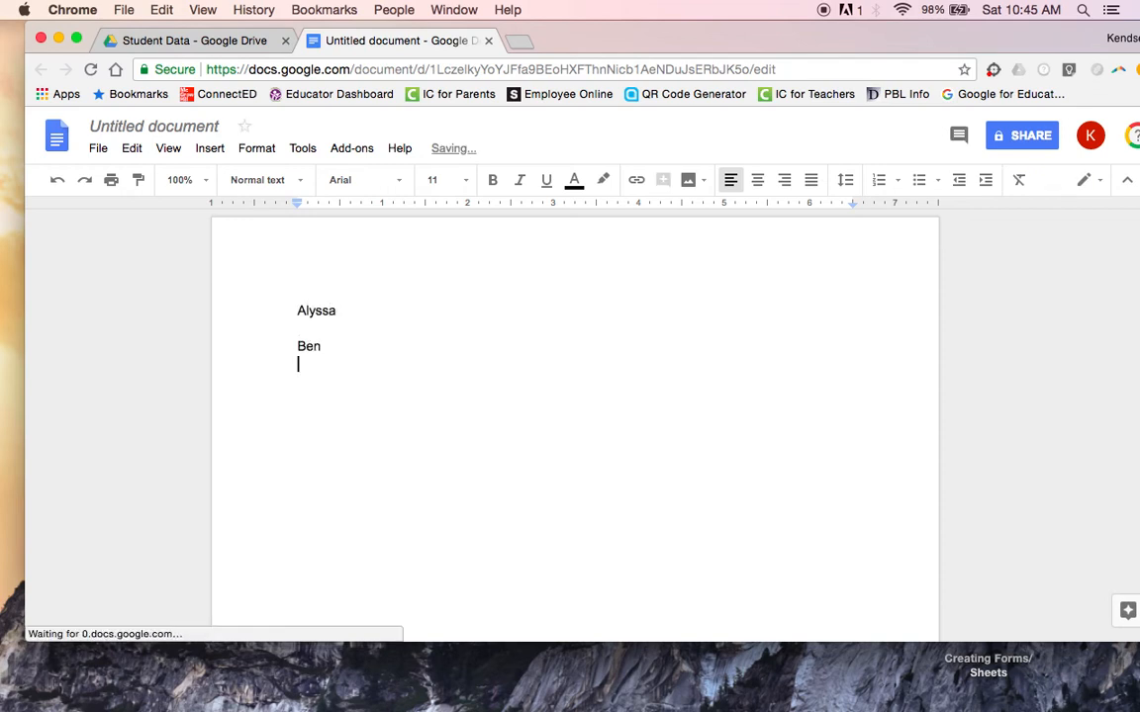
pyautogui.press('Return')
pyautogui.write('Charlie')
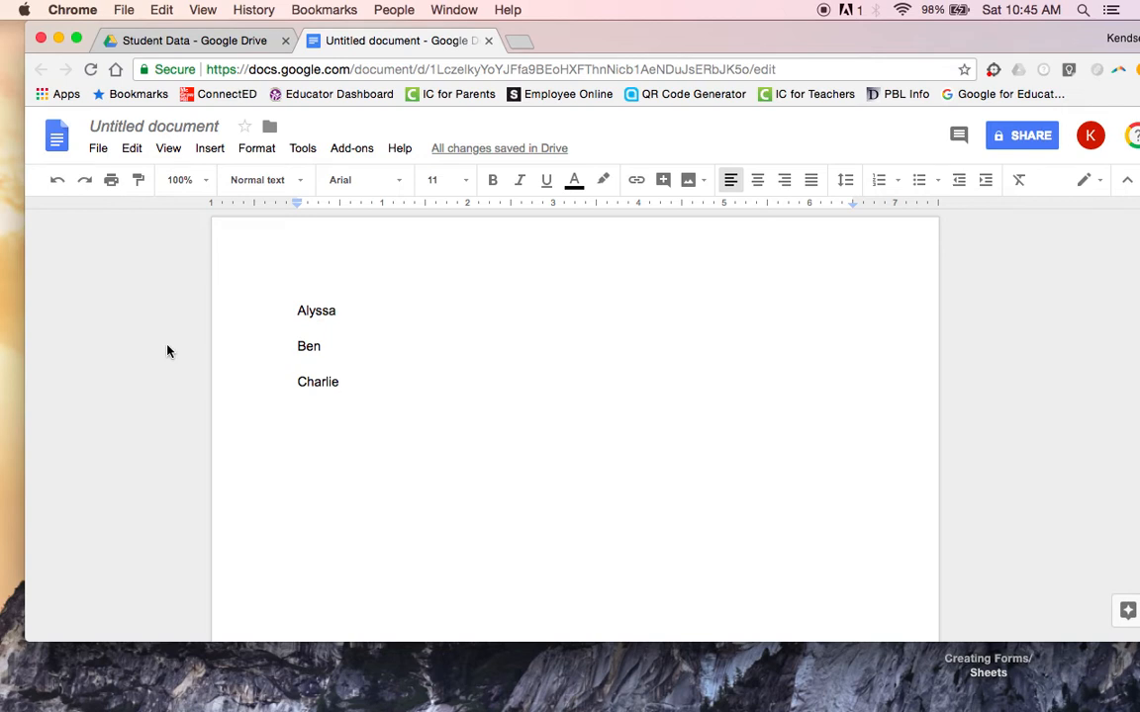
# Rename the document as Student Data Links and place the text cursor after the first student's name.
pyautogui.click(112, 129)
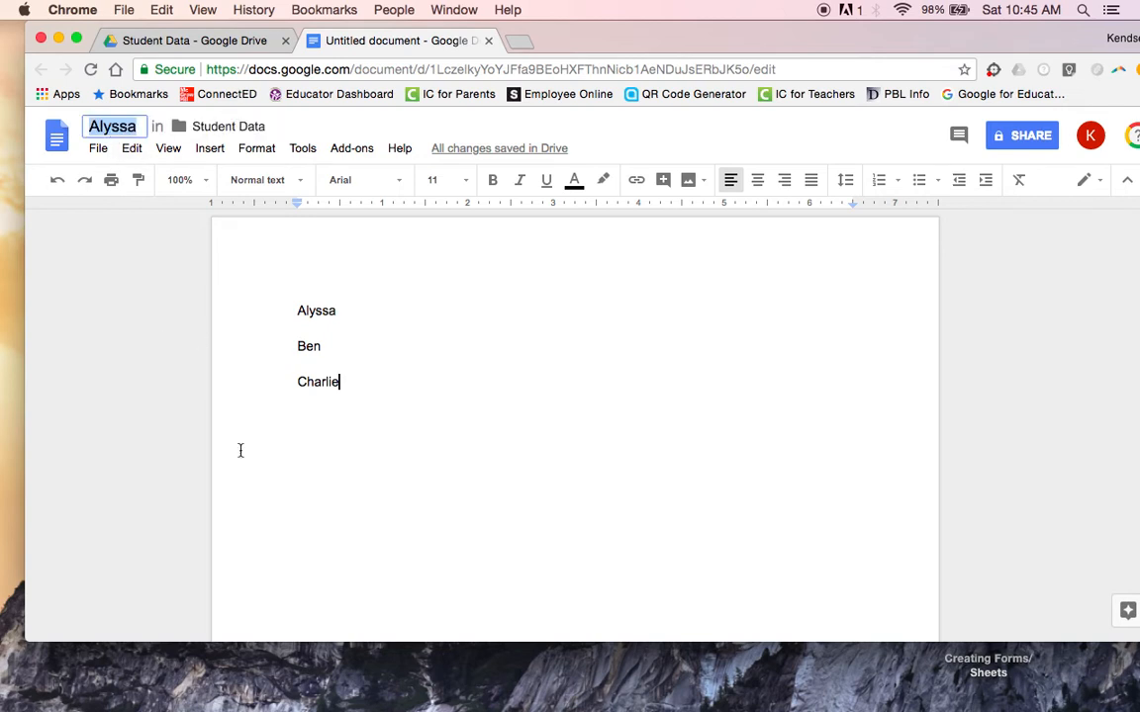
pyautogui.write('S')
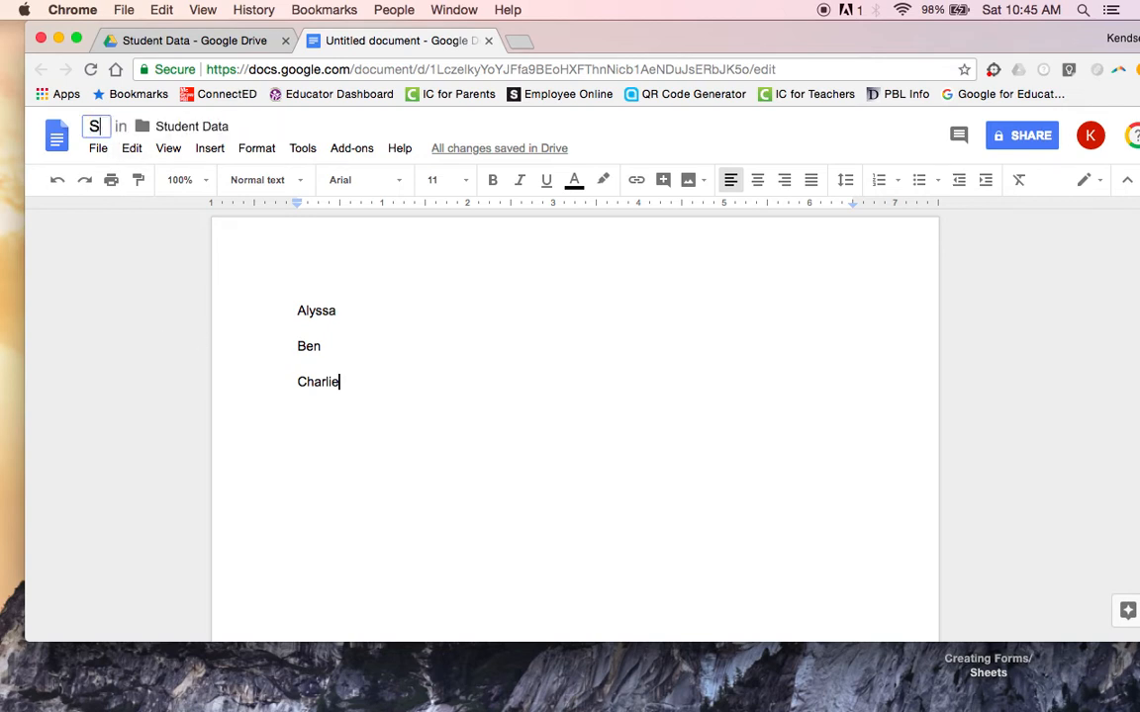
pyautogui.write('tudent Da')
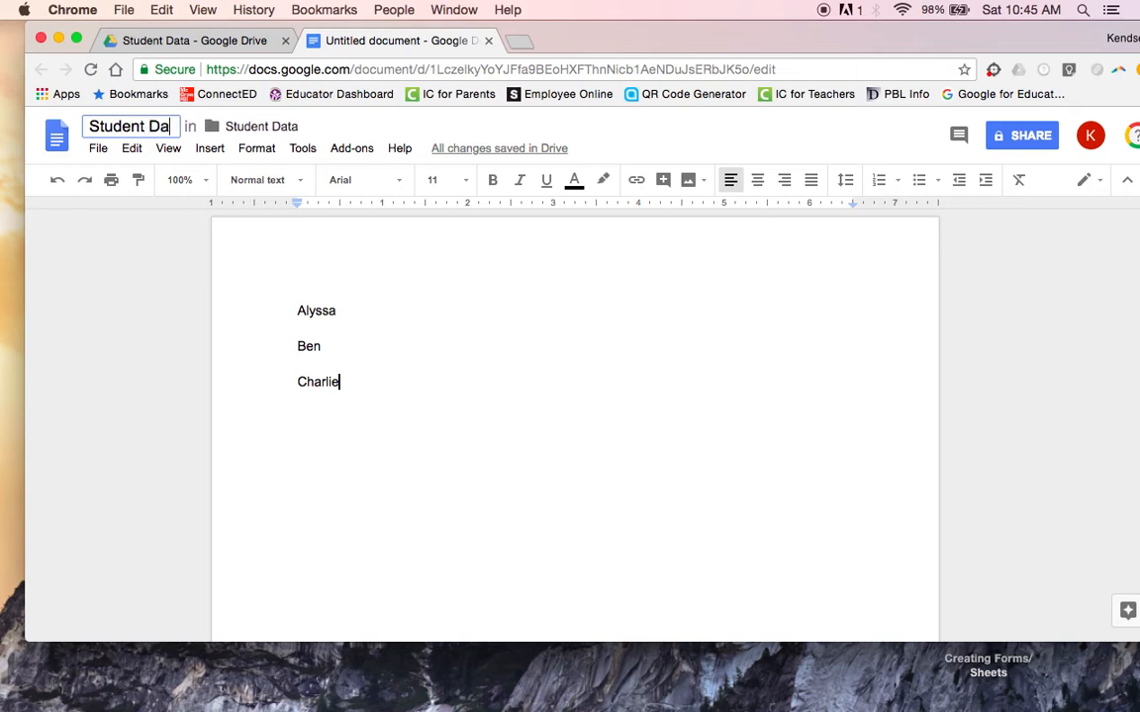
pyautogui.write('ta Links')
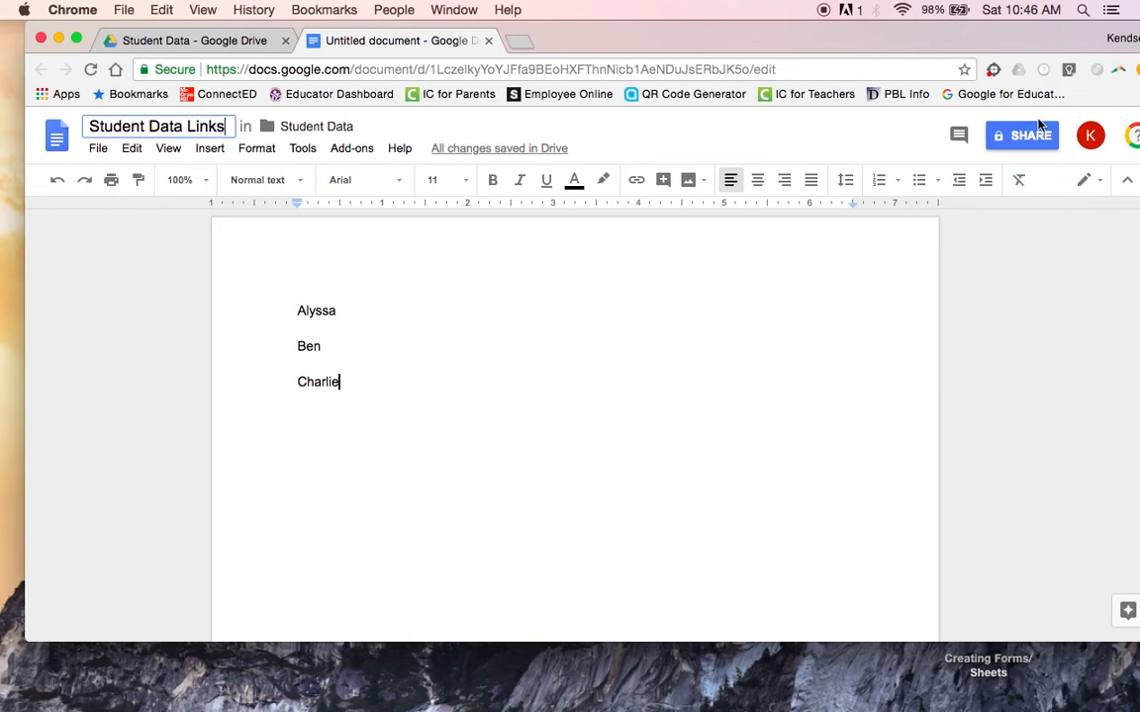
pyautogui.click(365, 309)
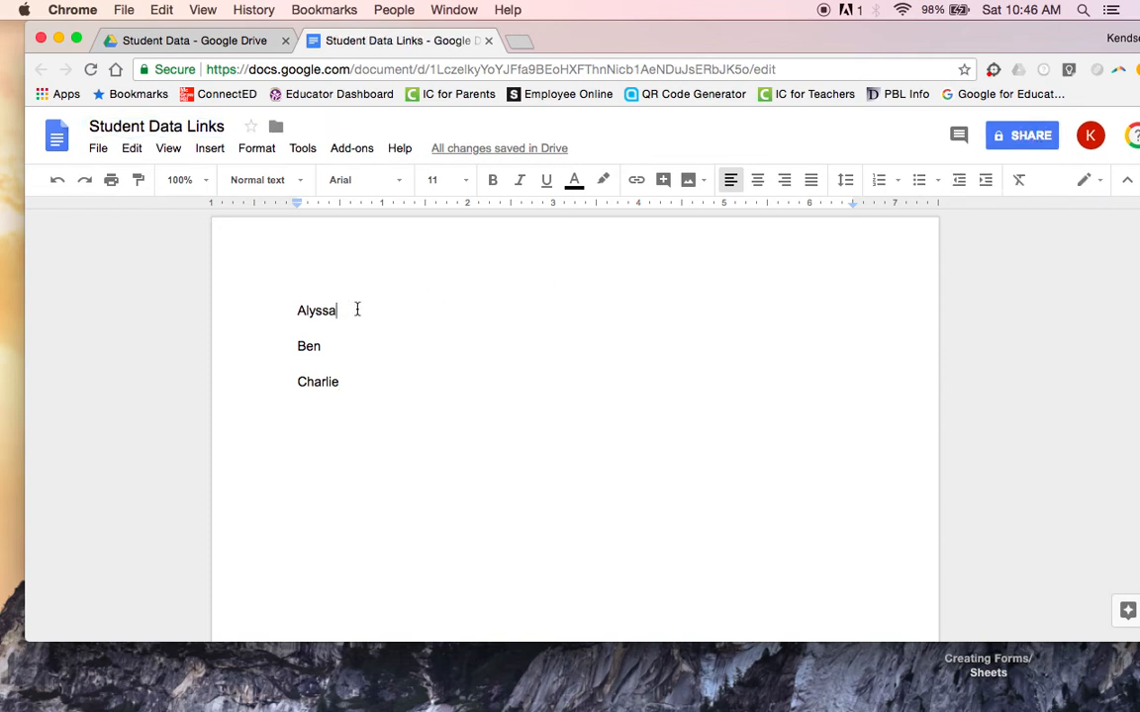
# Return to the Student Data folder in Drive and open the AZ Data form for editing.
pyautogui.click(169, 41)
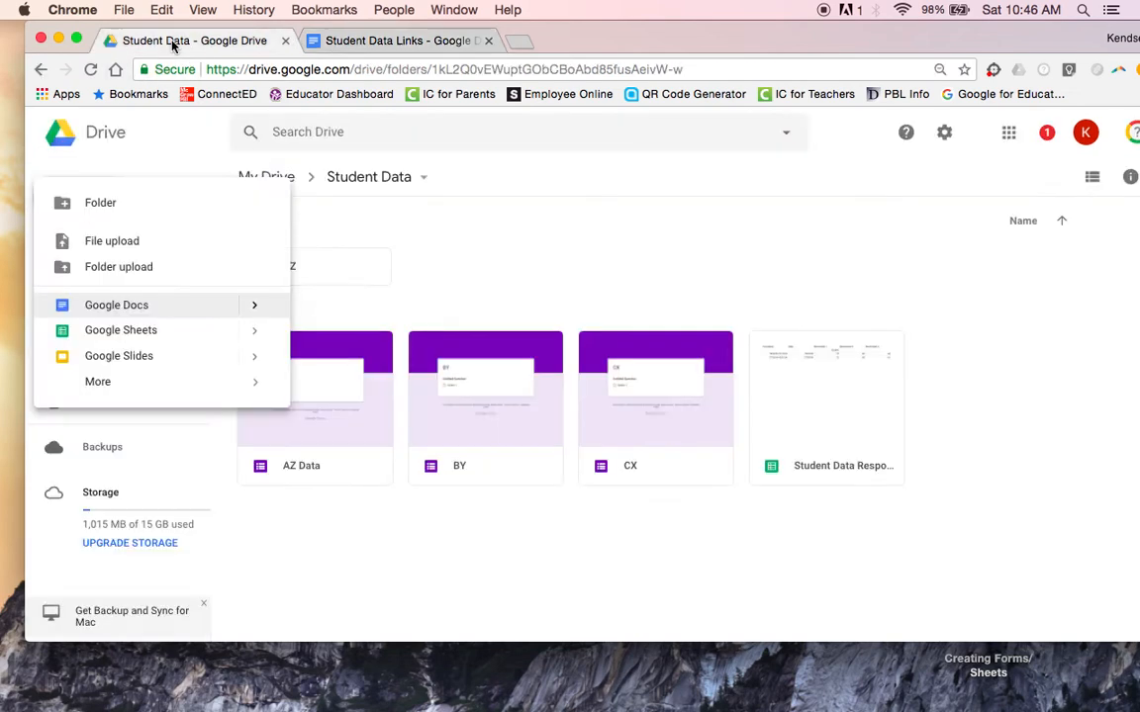
pyautogui.rightClick(364, 429)
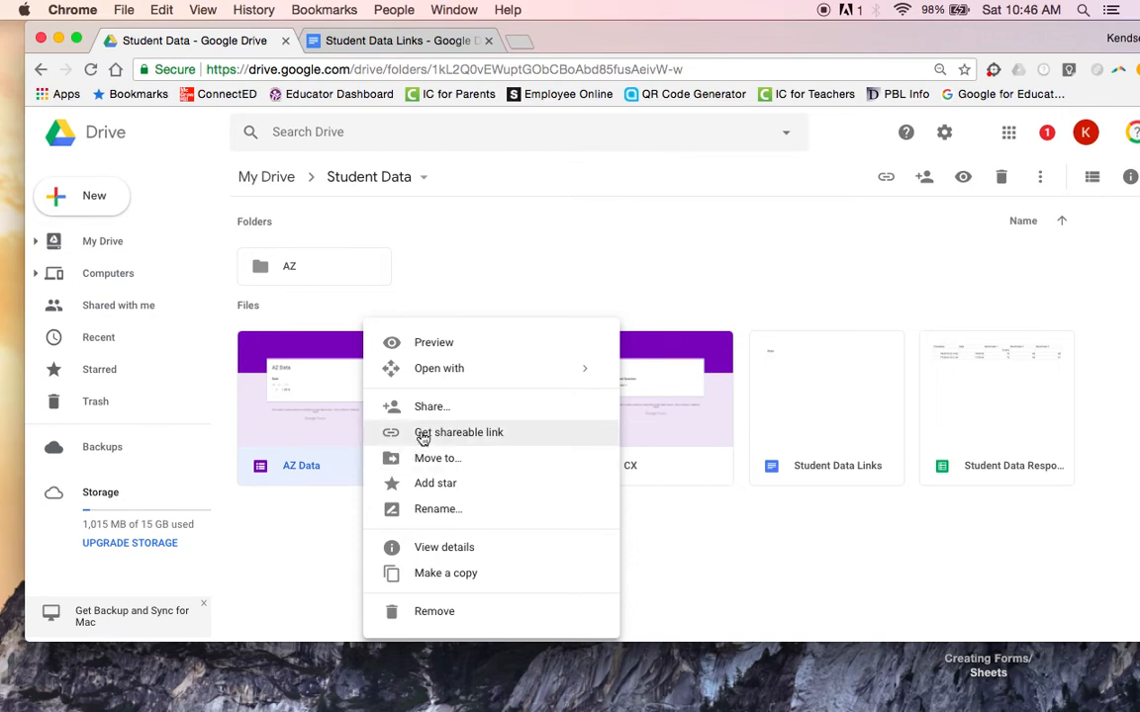
pyautogui.doubleClick(294, 412)
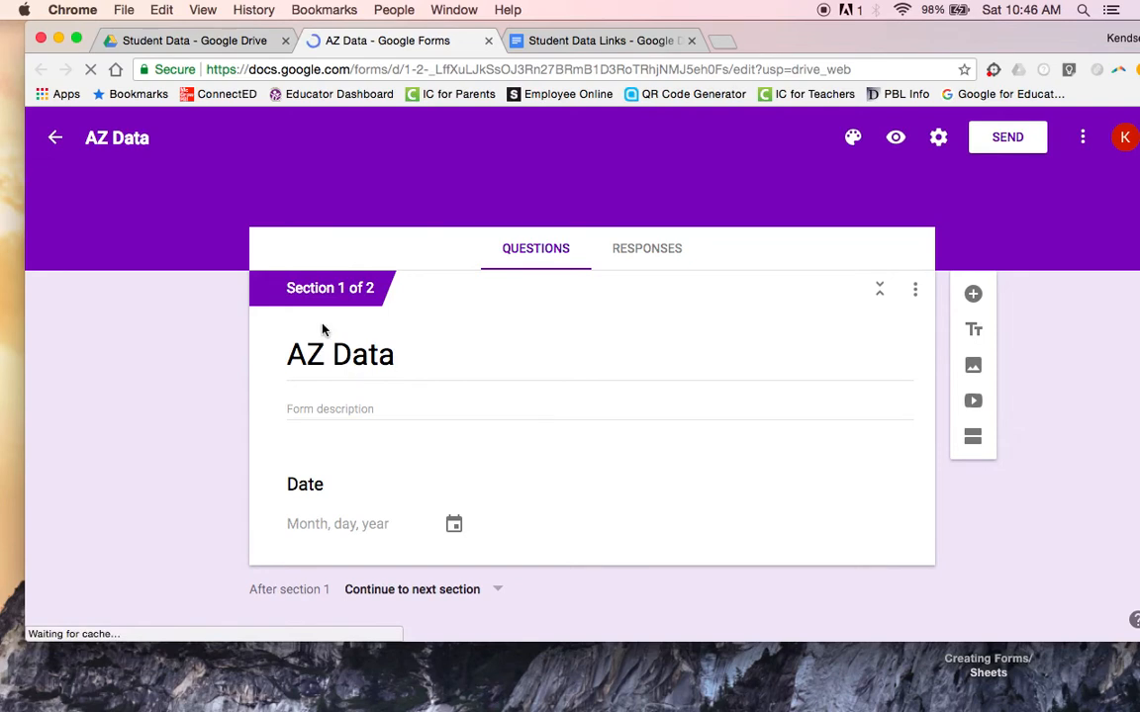
# Remove "?usp=drive_web" from the end of the AZ Data form's web address and reload the form editor.
pyautogui.click(335, 363)
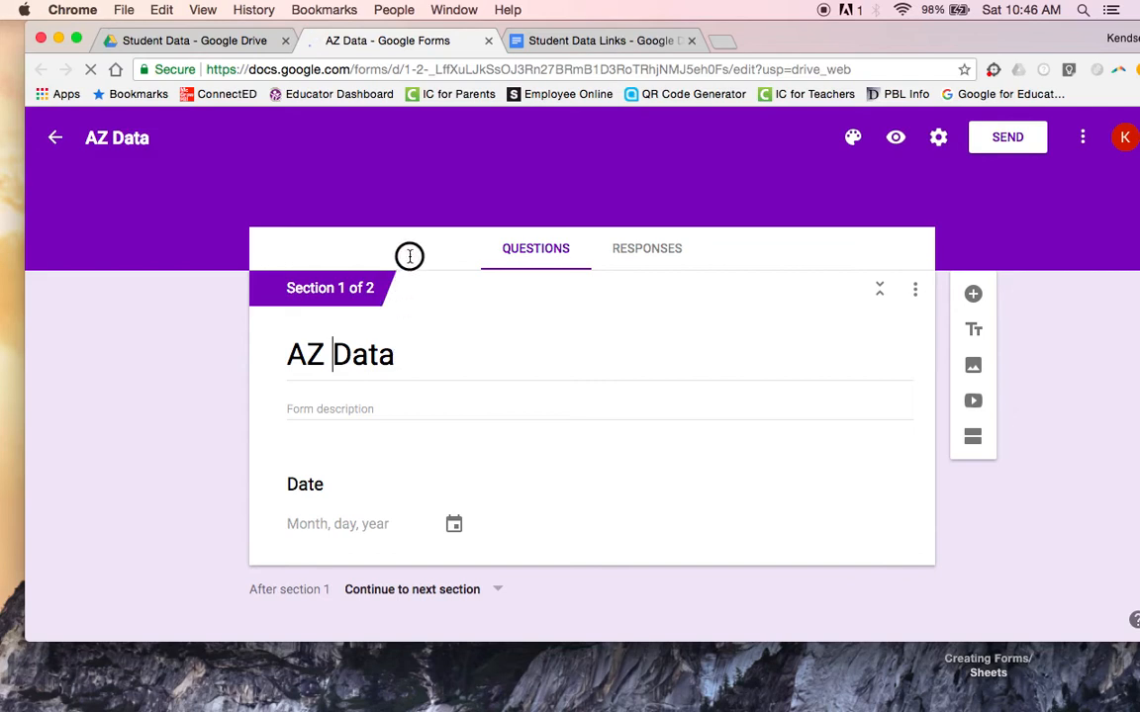
pyautogui.press('super+a')
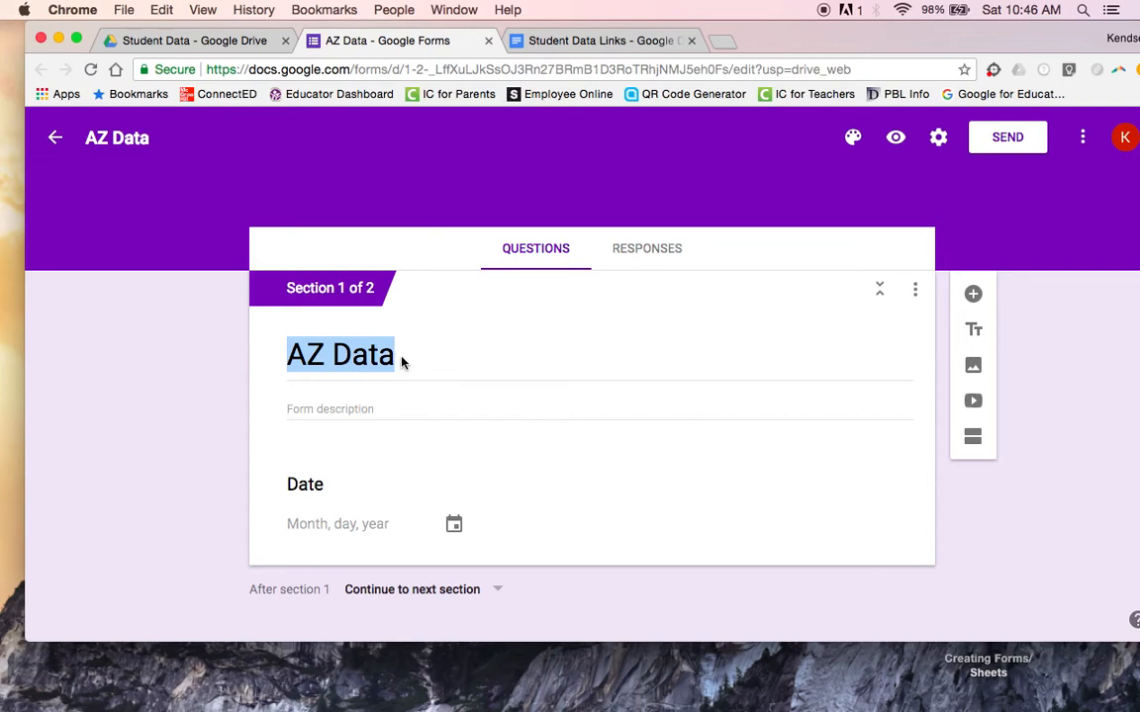
pyautogui.click(847, 71)
pyautogui.moveTo(847, 71); pyautogui.dragTo(759, 71)
pyautogui.press('BackSpace')
pyautogui.press('Return')
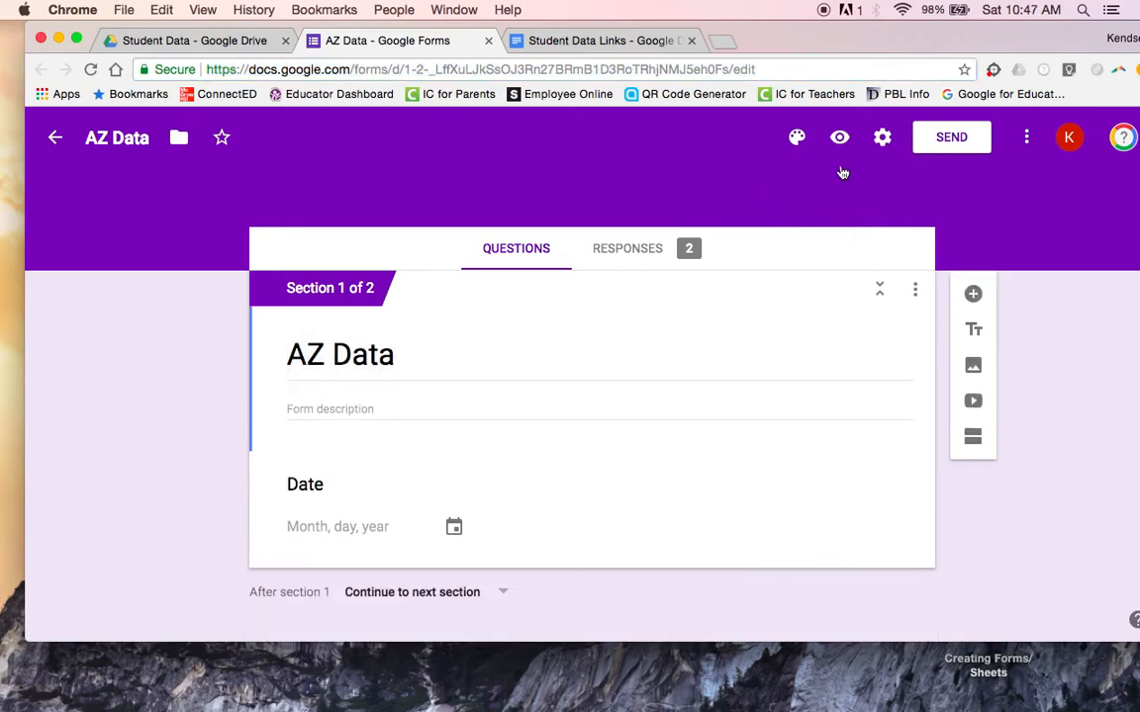
# Open the respondent preview of the AZ Data form and check its viewform address and title.
pyautogui.click(840, 138)
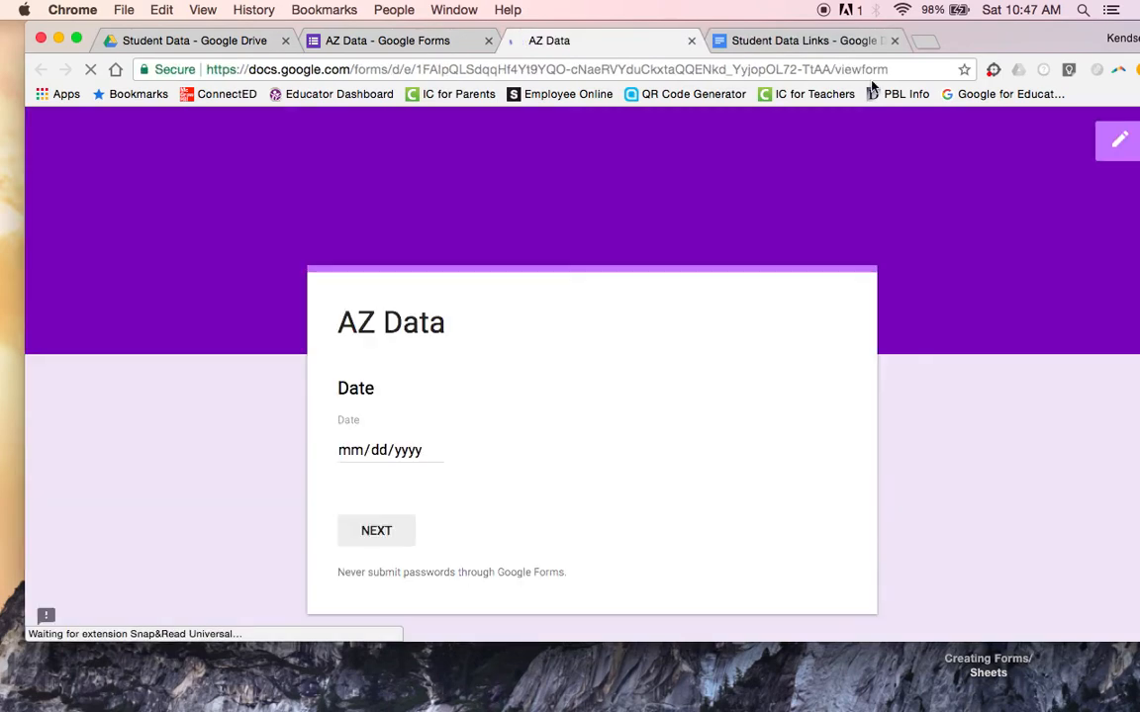
pyautogui.moveTo(877, 68); pyautogui.dragTo(836, 74)
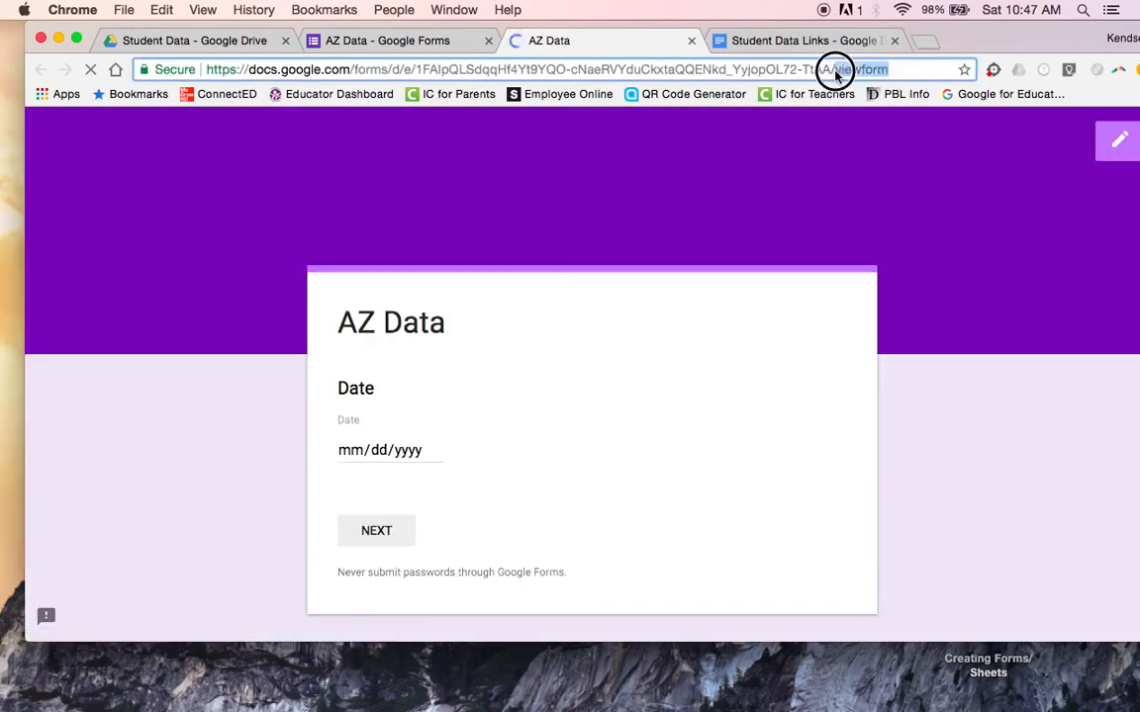
pyautogui.click(849, 198)
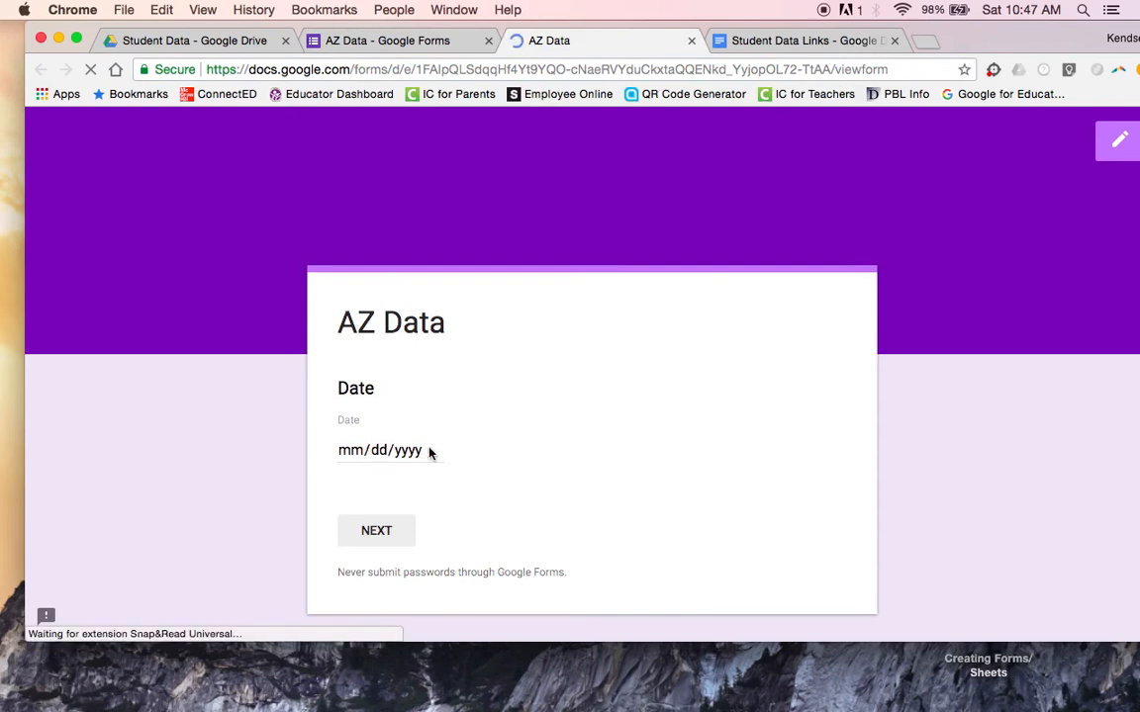
pyautogui.doubleClick(364, 316)
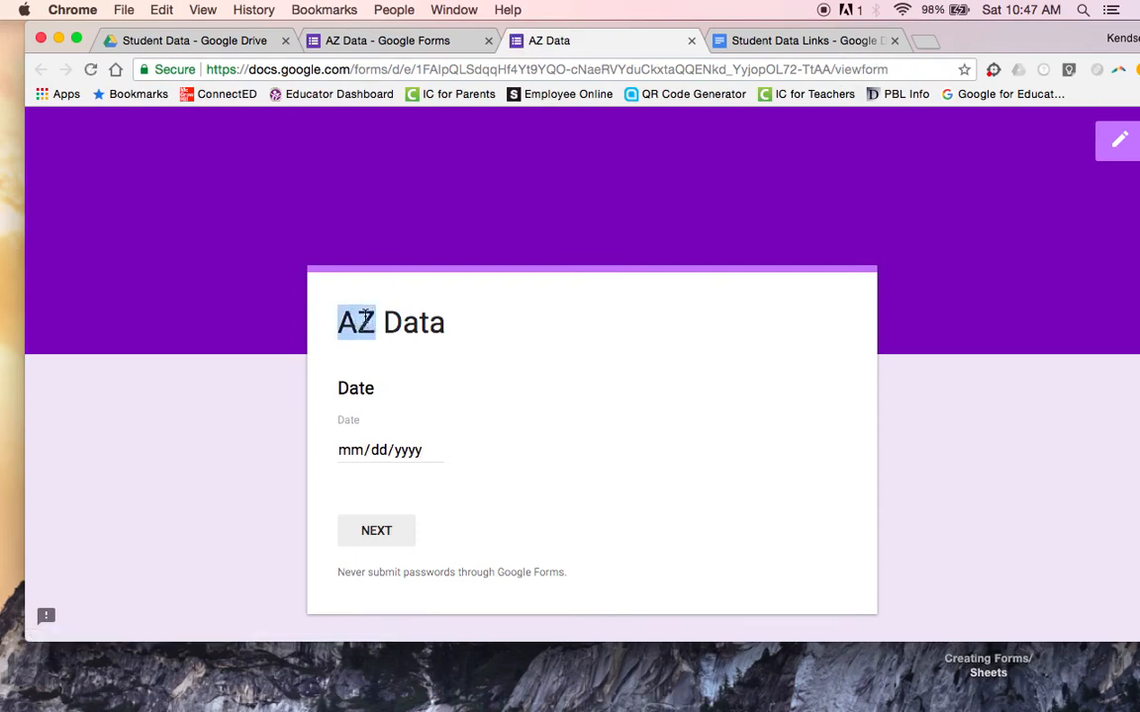
# Set the form's Date answer to 07/07/2018 and continue to the Math section.
pyautogui.click(430, 453)
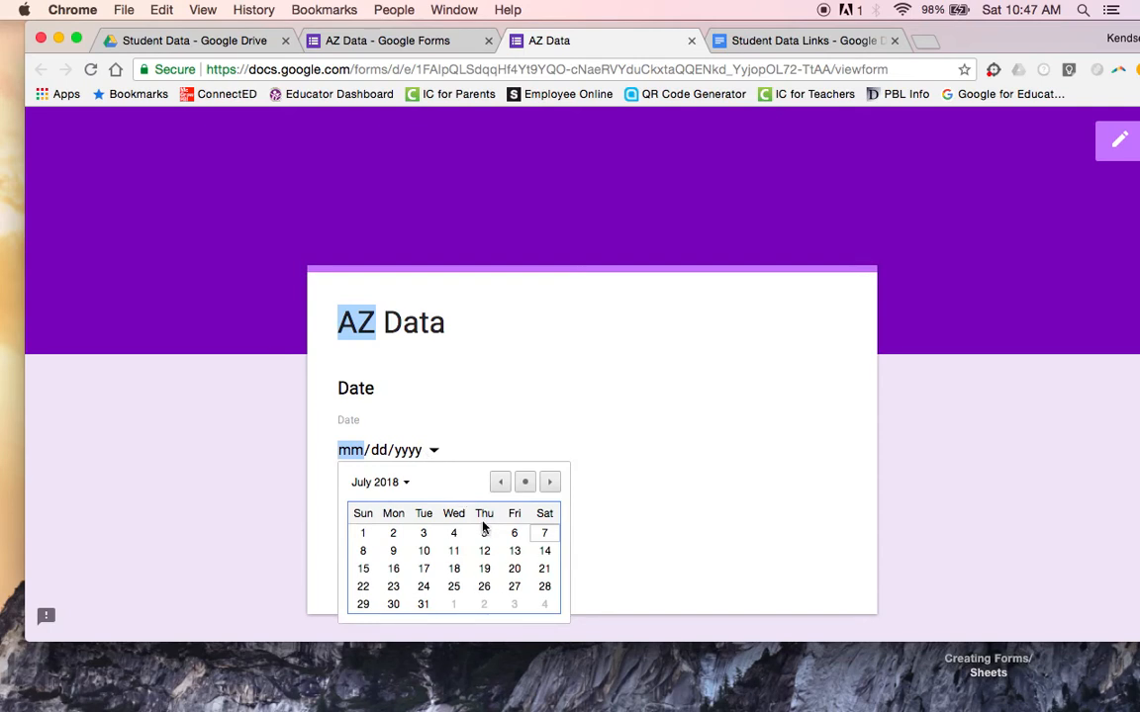
pyautogui.click(544, 535)
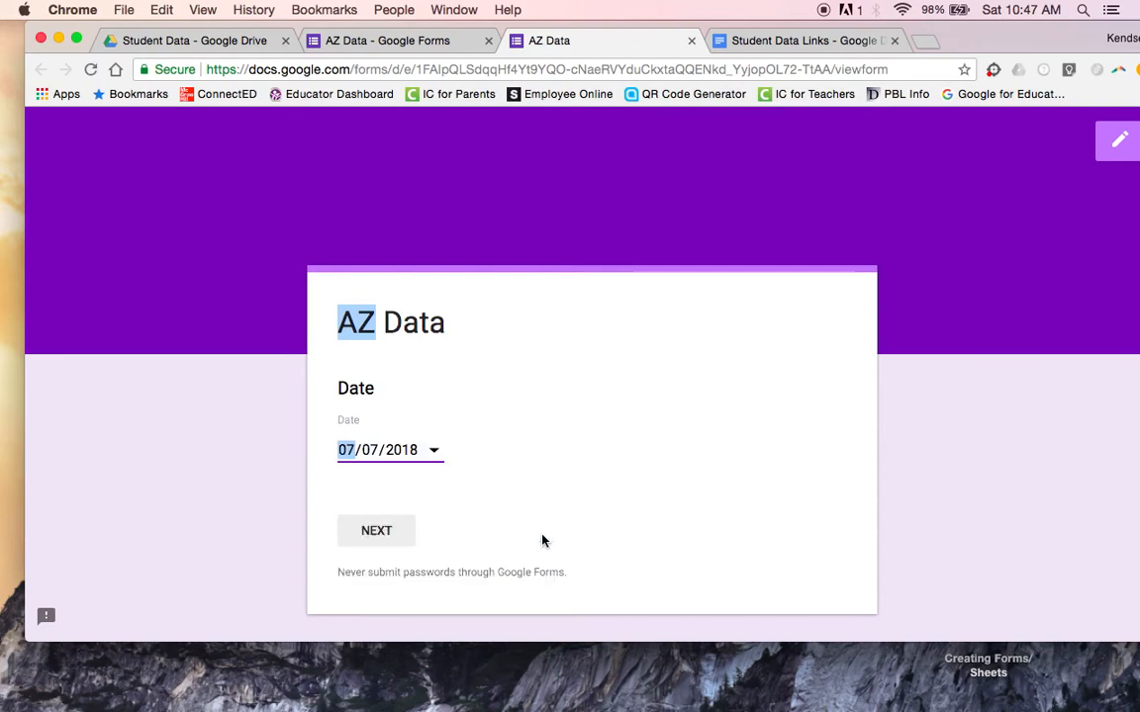
pyautogui.click(365, 537)
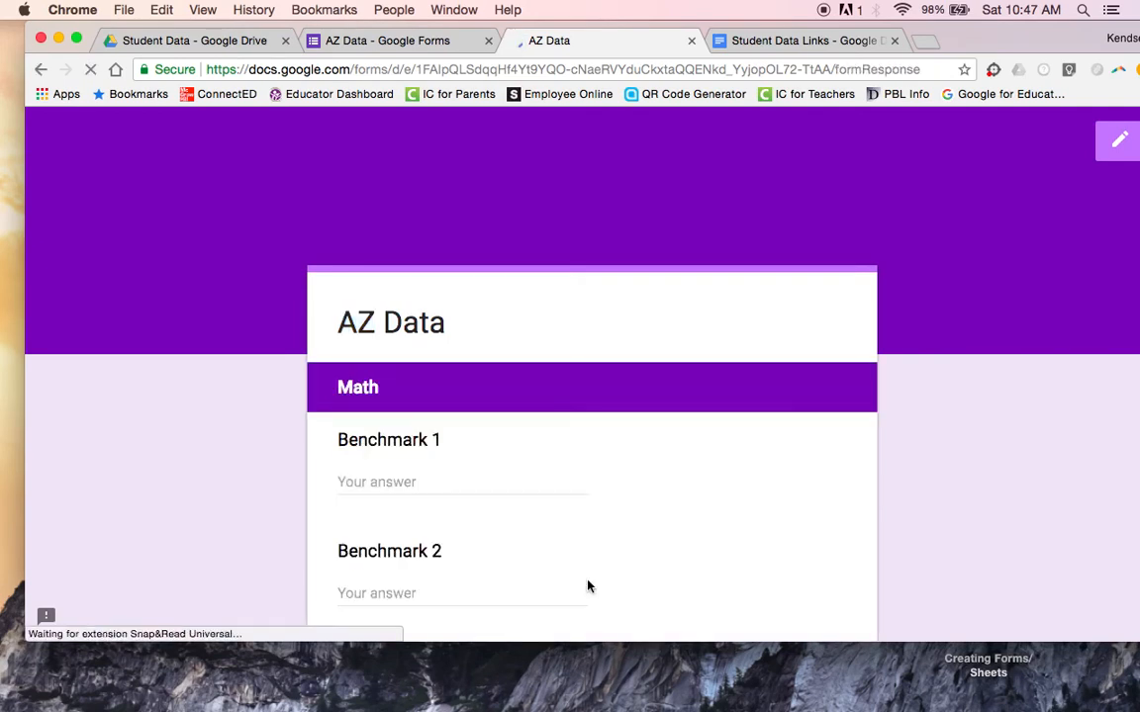
# Fill in the Math section with 73 for Benchmark 1, 68 for Benchmark 2 and 61 for Benchmark 3.
pyautogui.click(409, 438)
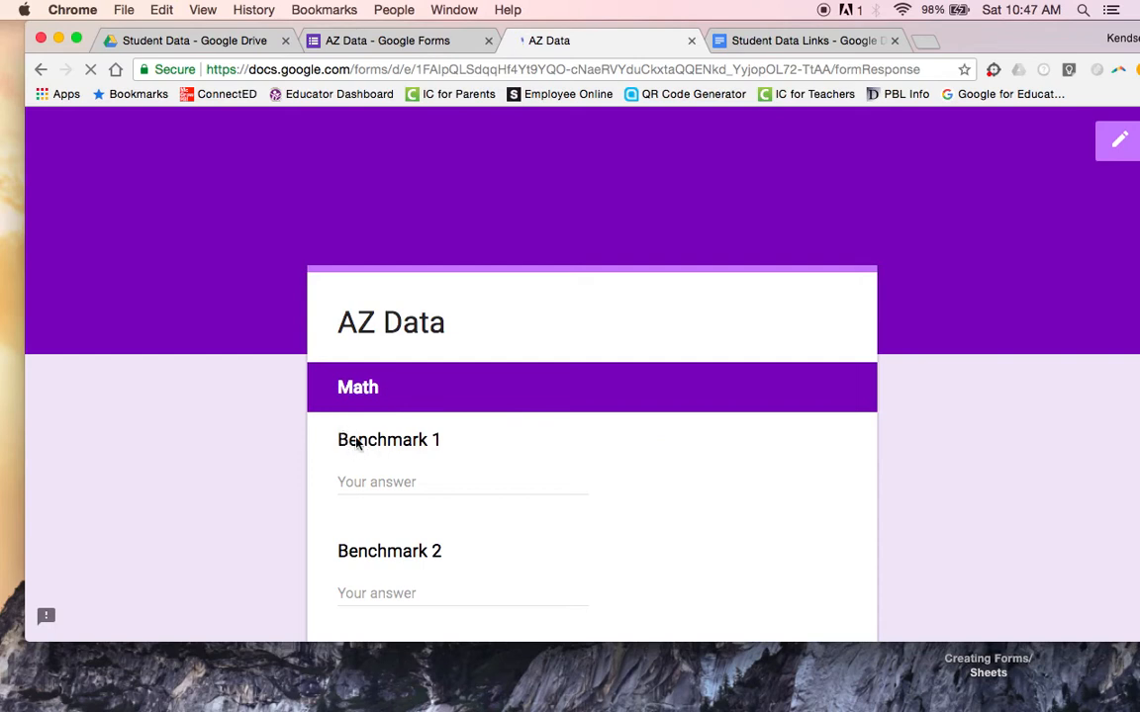
pyautogui.click(374, 483)
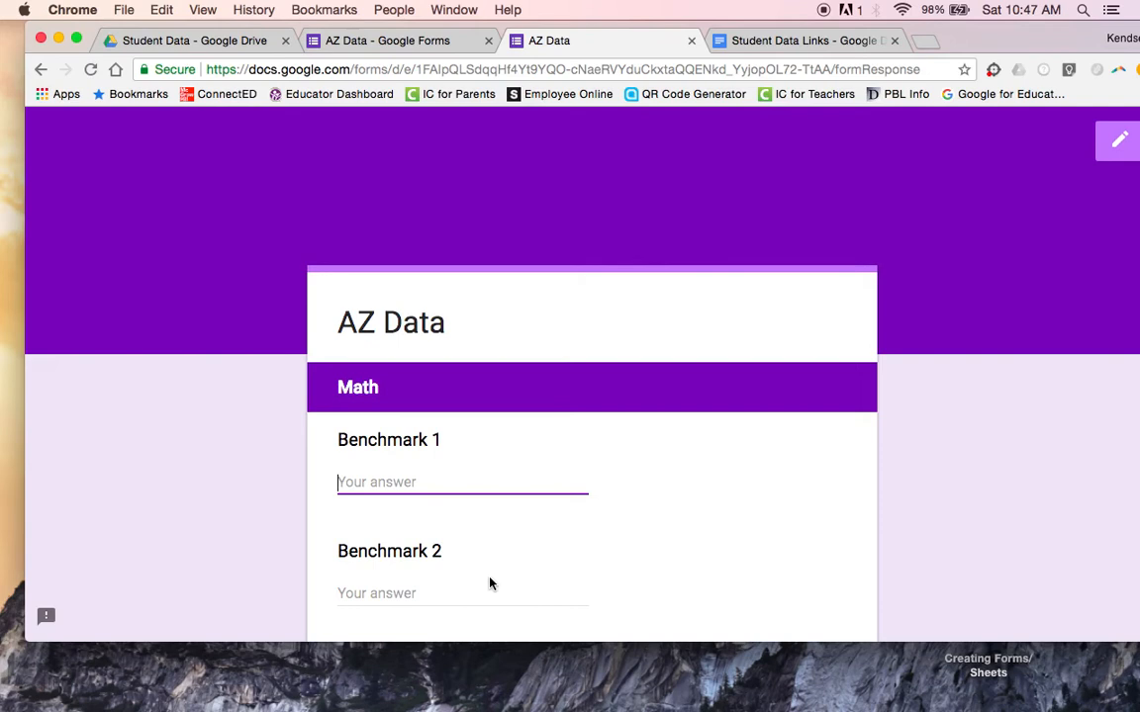
pyautogui.write('73')
pyautogui.scroll(-2, 526, 512)
pyautogui.click(362, 521)
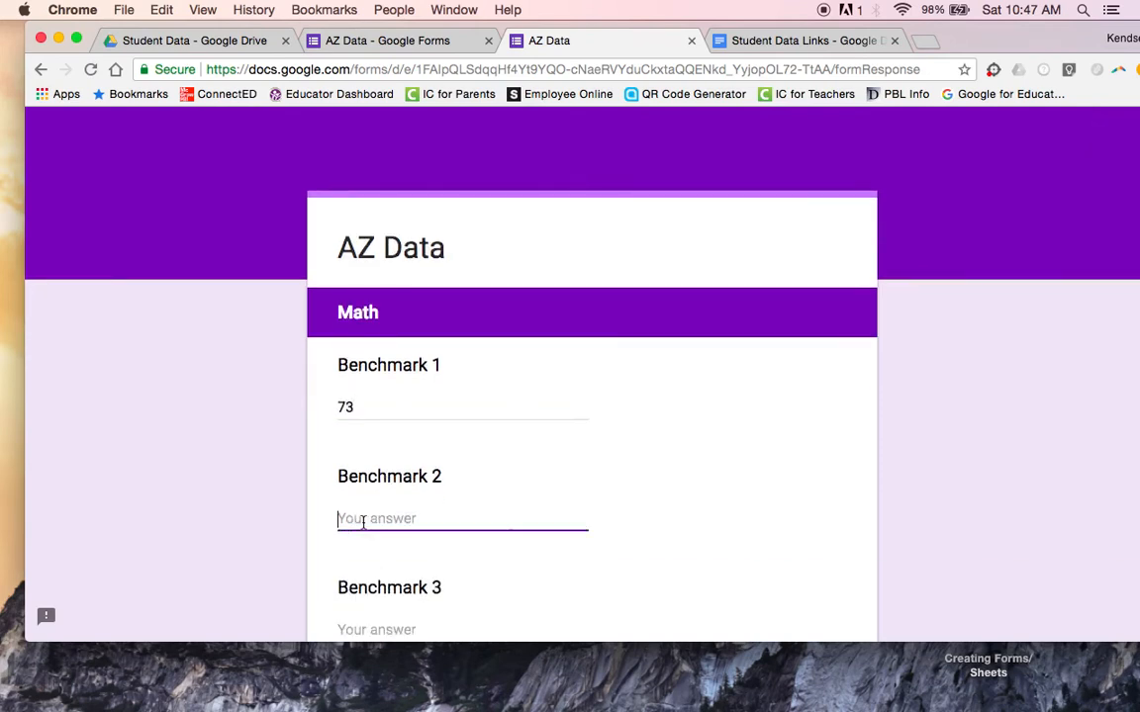
pyautogui.write('68')
pyautogui.click(346, 625)
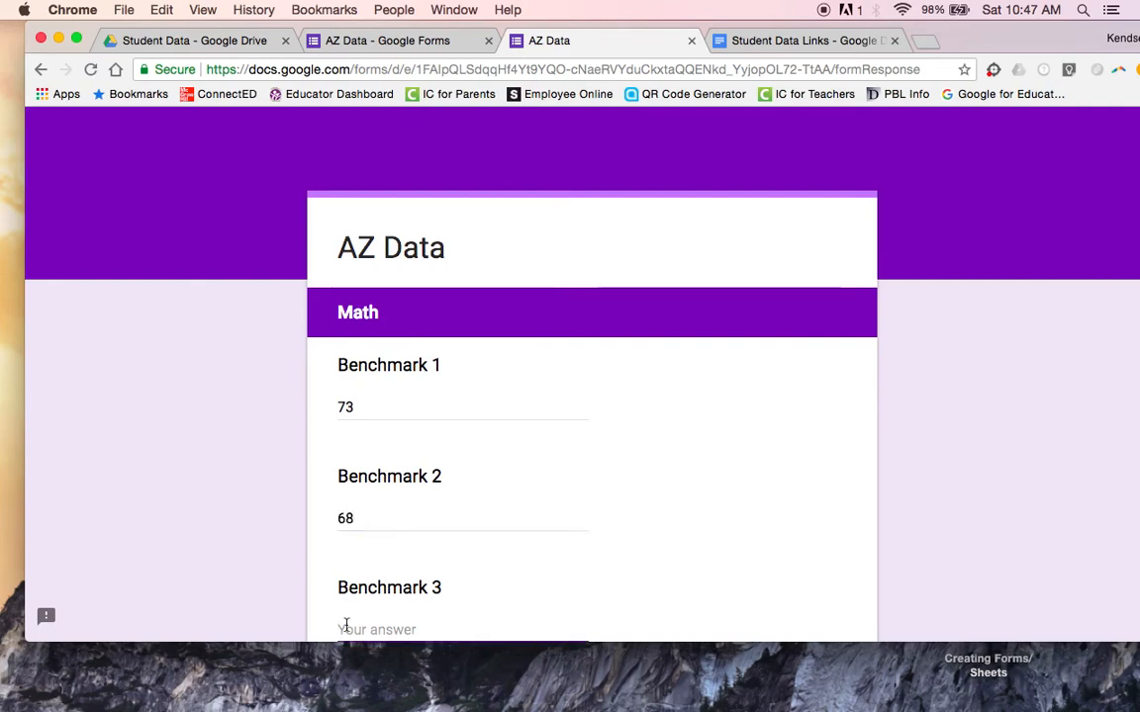
pyautogui.write('61')
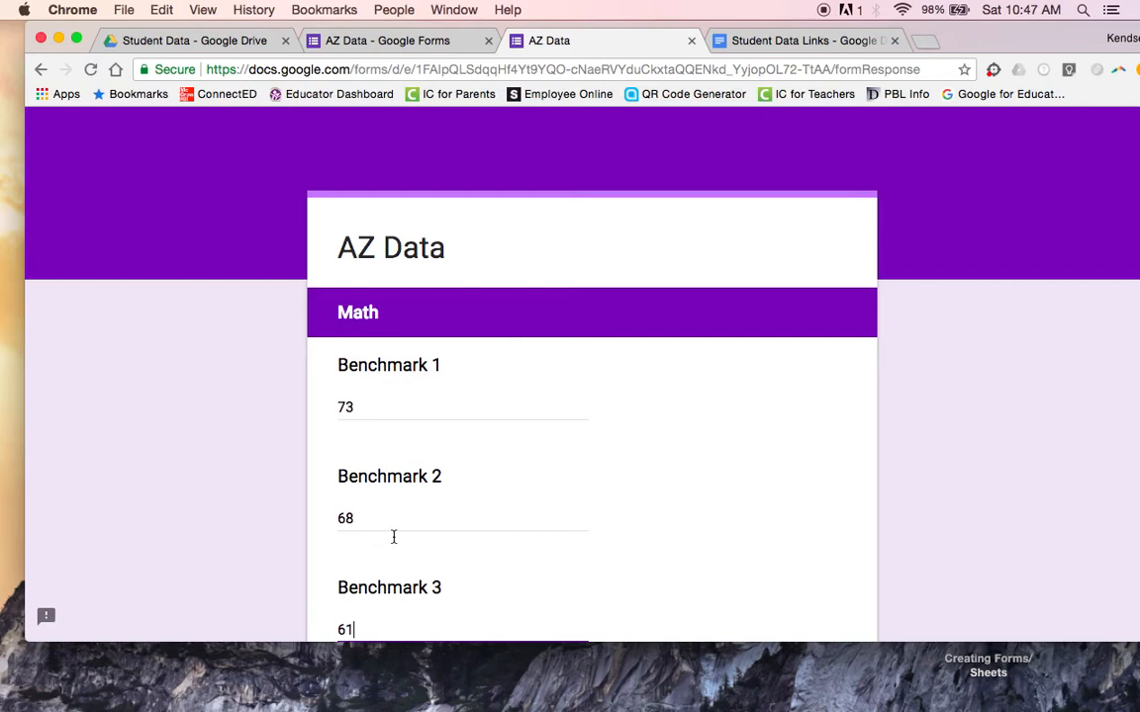
pyautogui.scroll(-2, 396, 530)
pyautogui.scroll(-2, 426, 522)
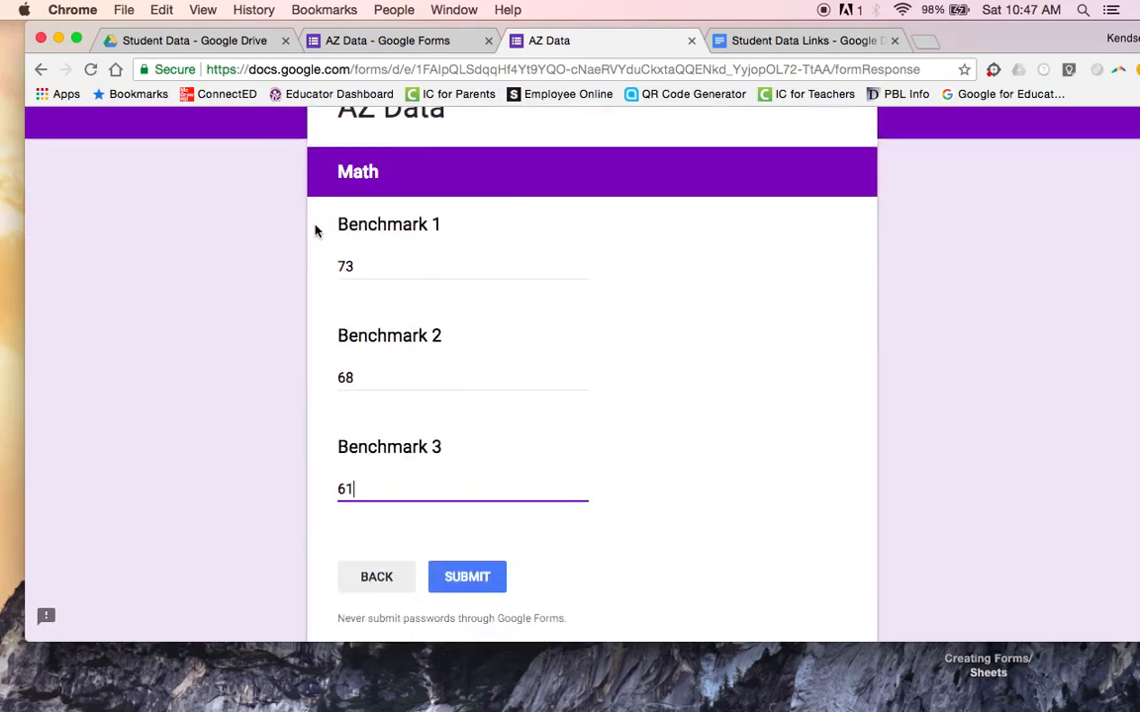
pyautogui.scroll(4, 408, 283)
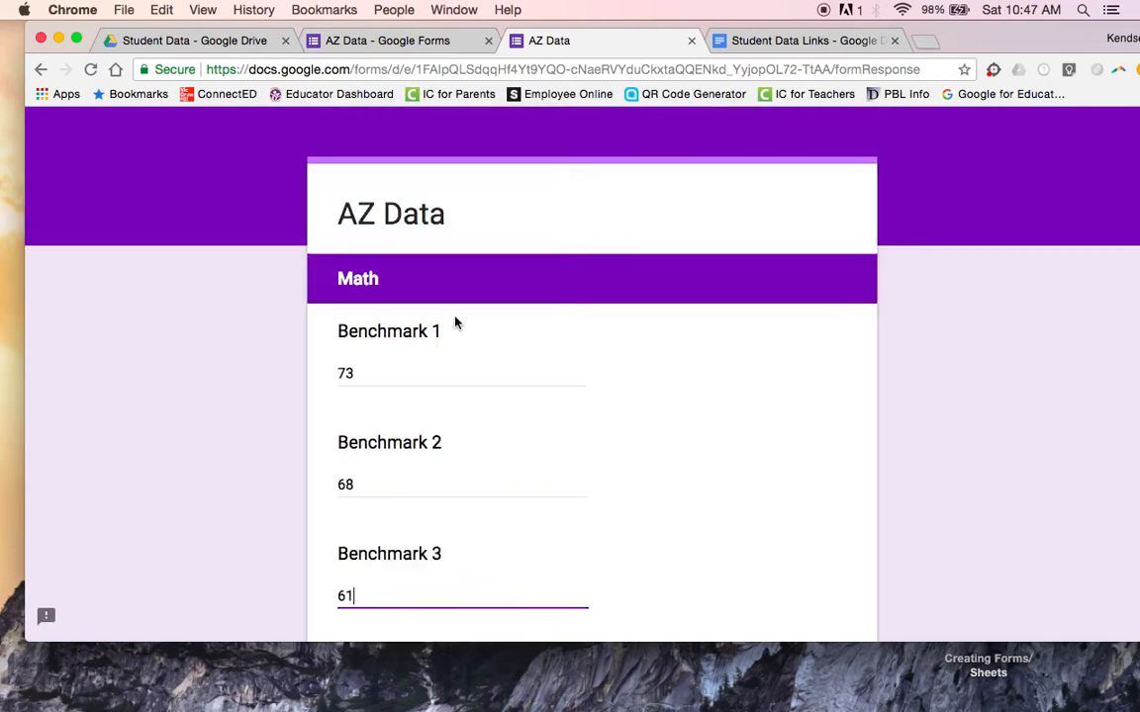
# Return to the AZ Data form's first page, discarding the unsaved Math answers, and copy the page's viewform address.
pyautogui.click(405, 69)
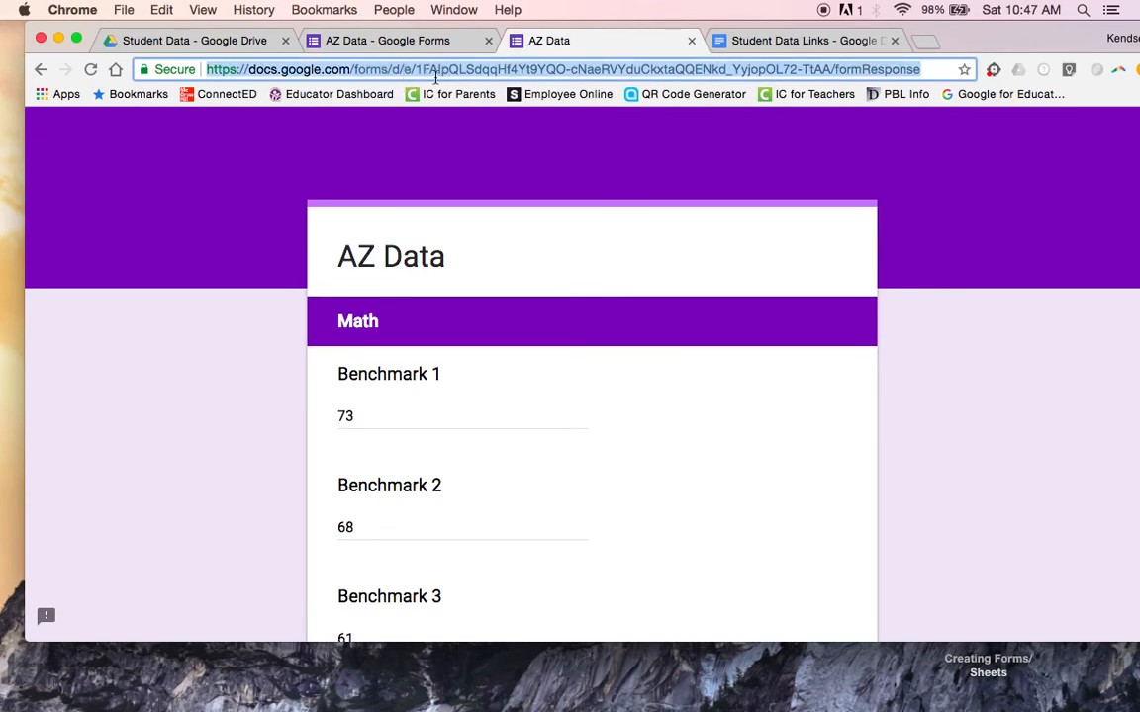
pyautogui.click(41, 71)
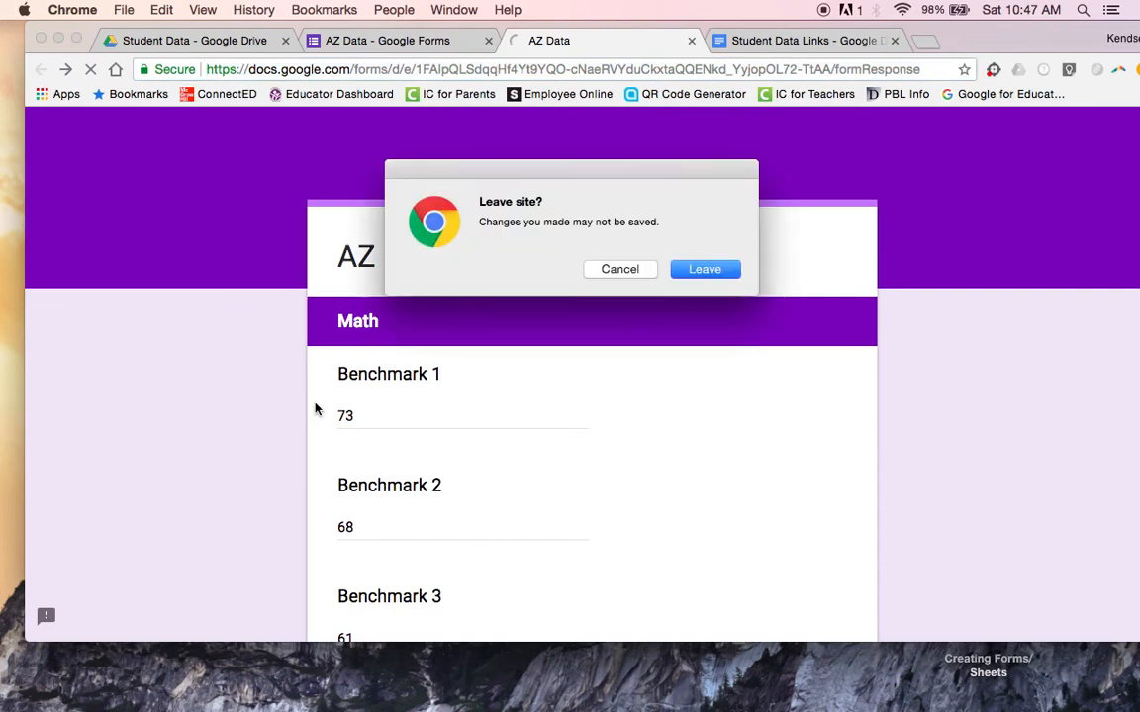
pyautogui.click(687, 272)
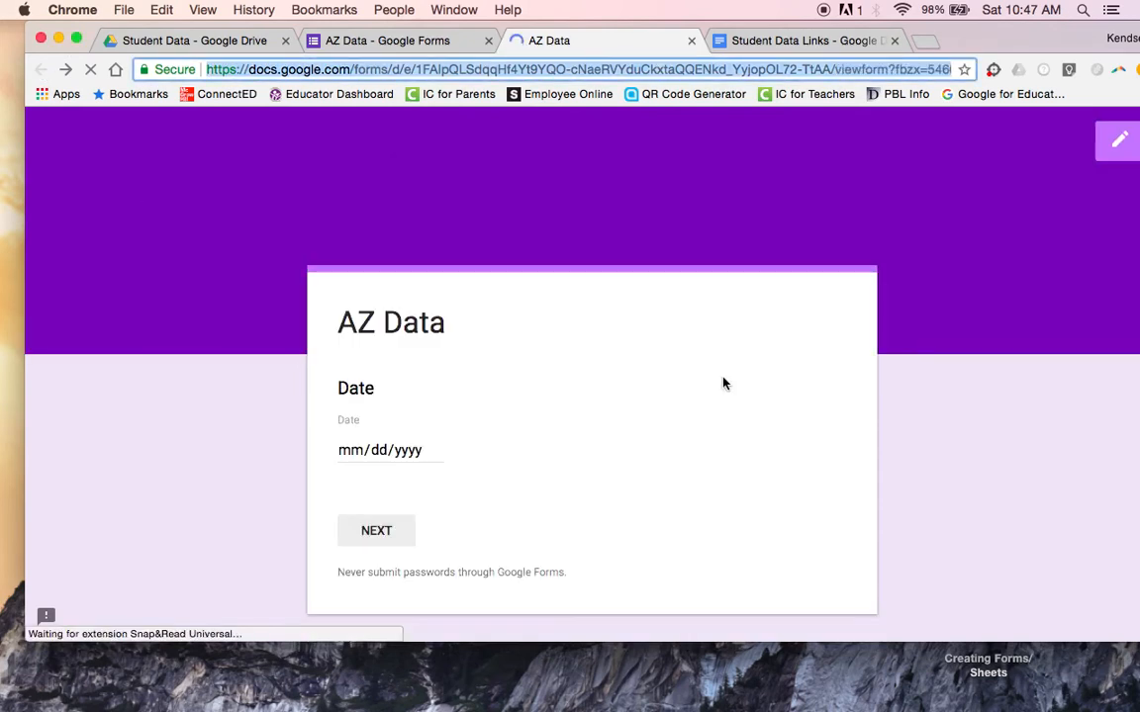
pyautogui.click(864, 70)
pyautogui.click(866, 250)
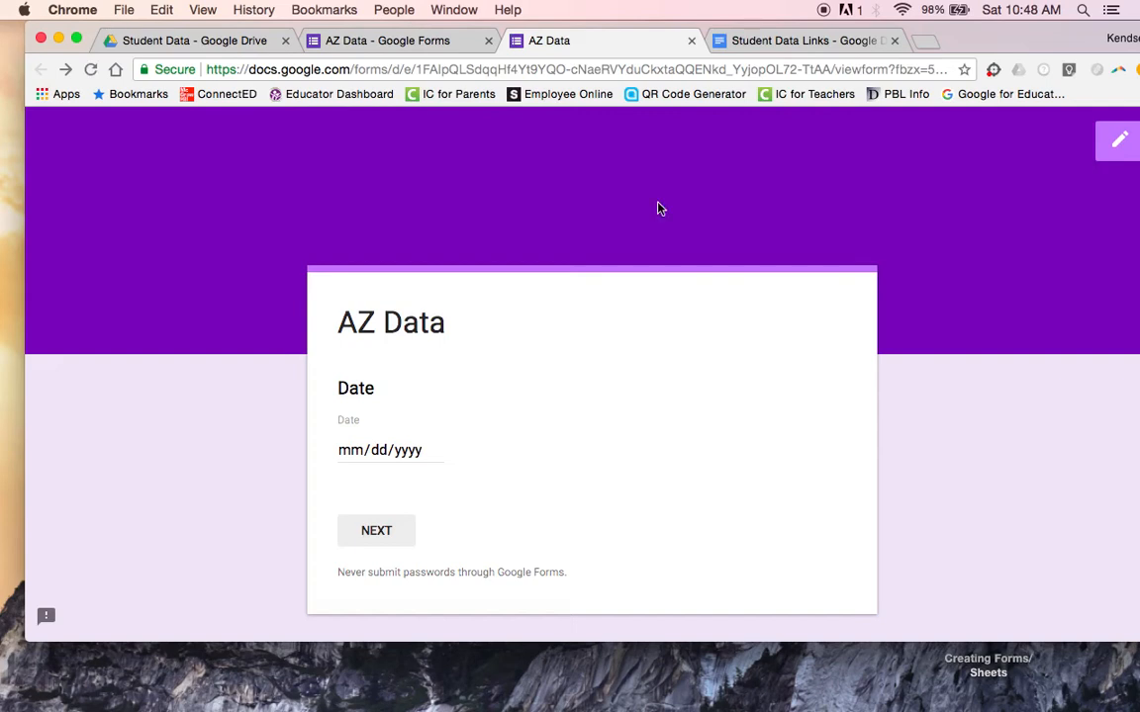
pyautogui.click(633, 70)
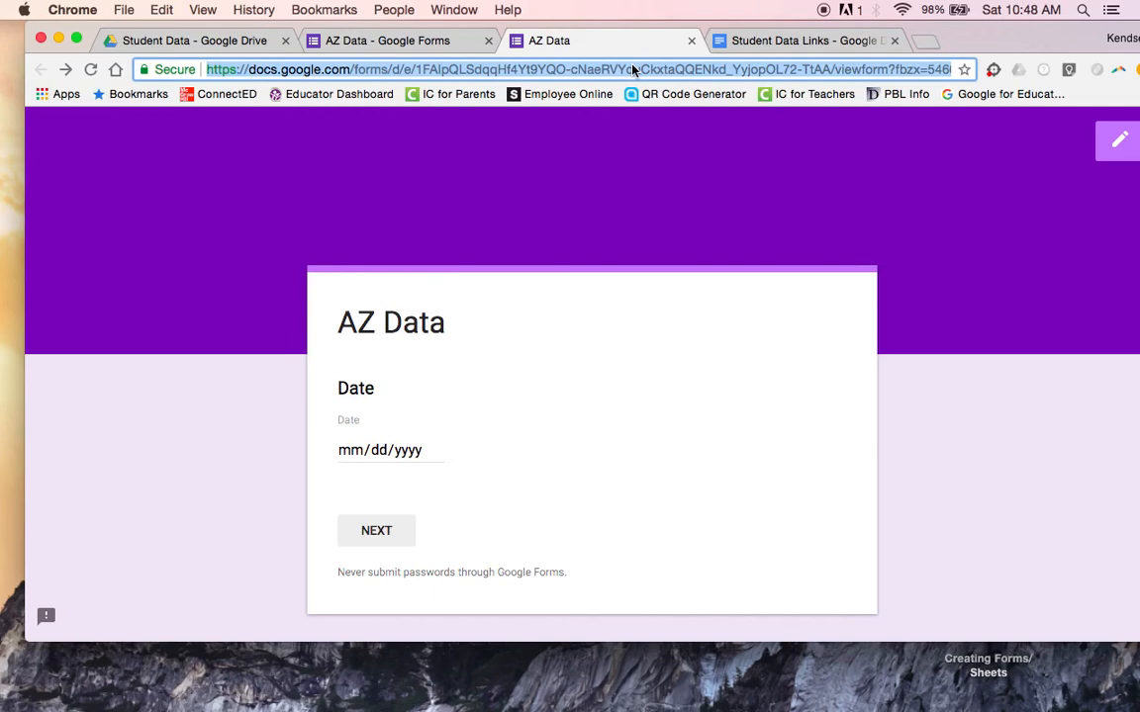
# Link the first student's name in the Student Data Links document to the copied AZ Data form address.
pyautogui.click(812, 41)
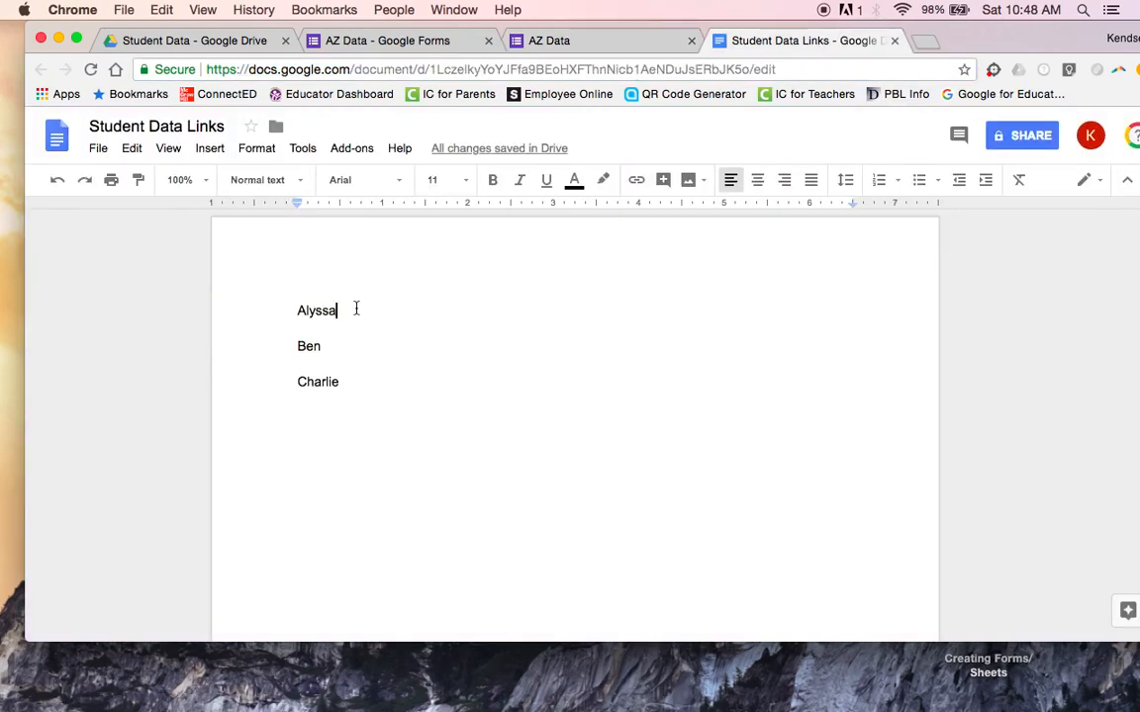
pyautogui.moveTo(356, 308); pyautogui.dragTo(285, 308)
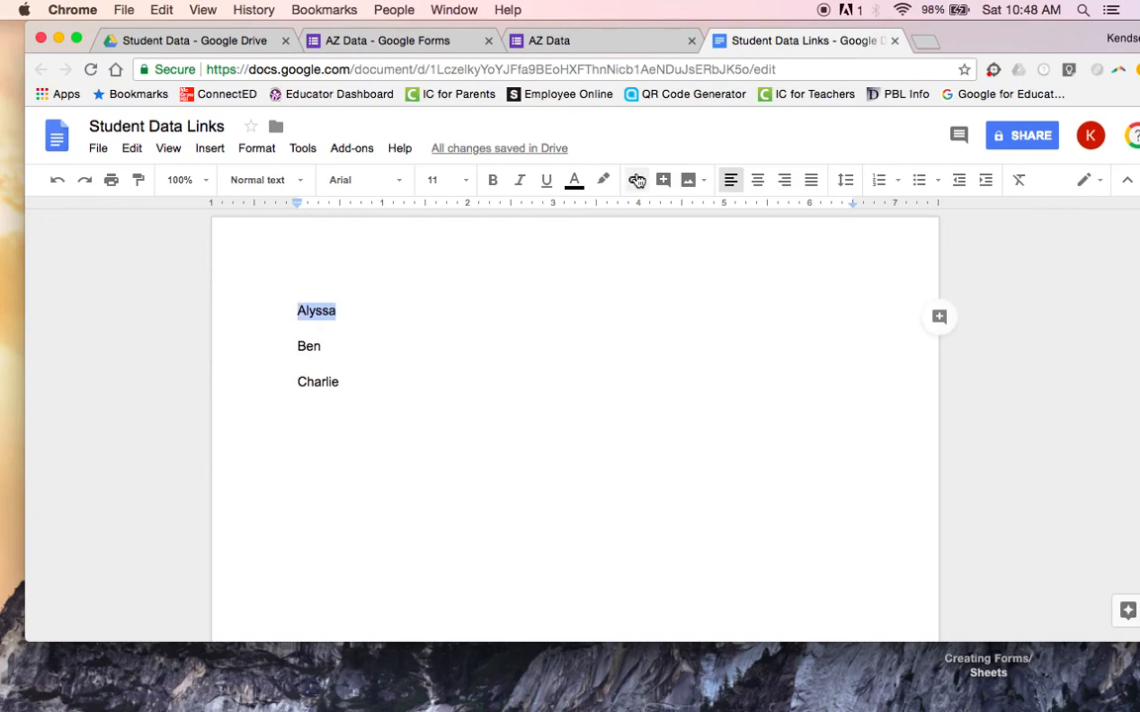
pyautogui.click(638, 179)
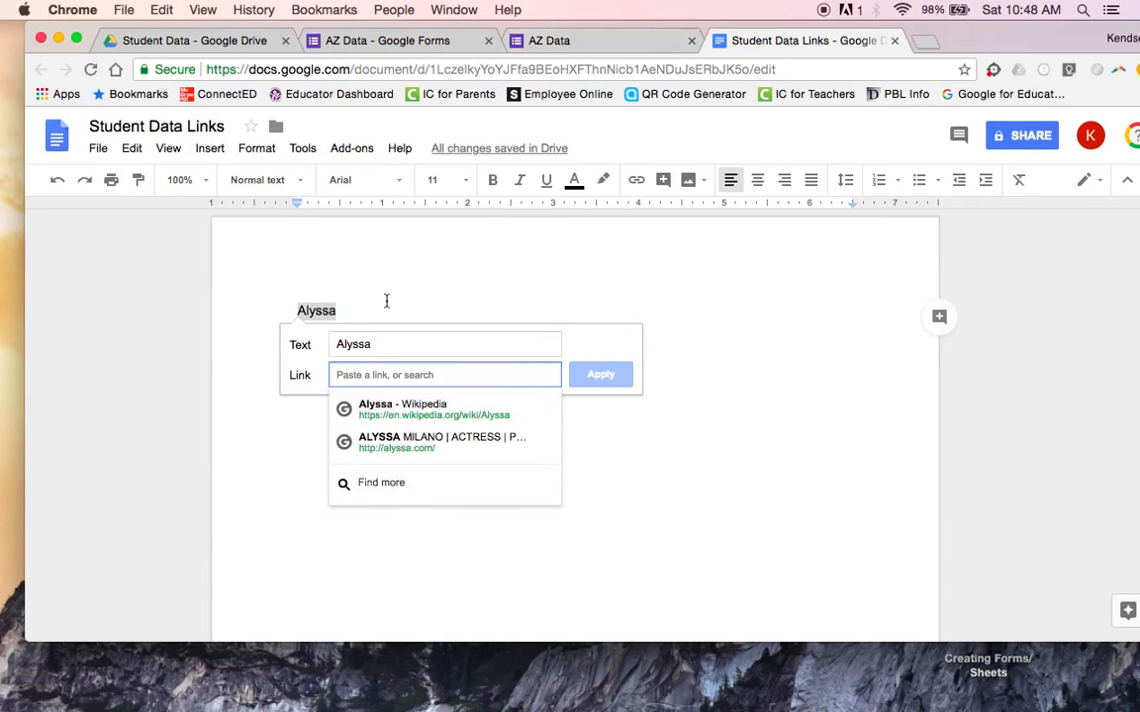
pyautogui.press('super+v')
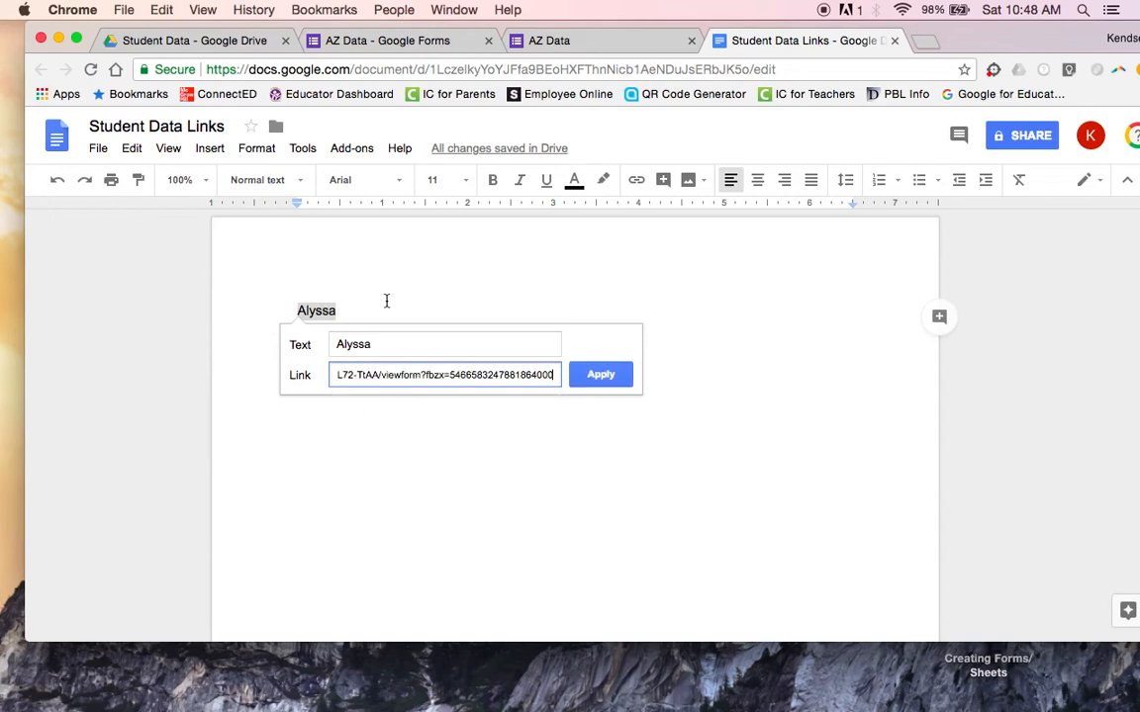
pyautogui.click(603, 374)
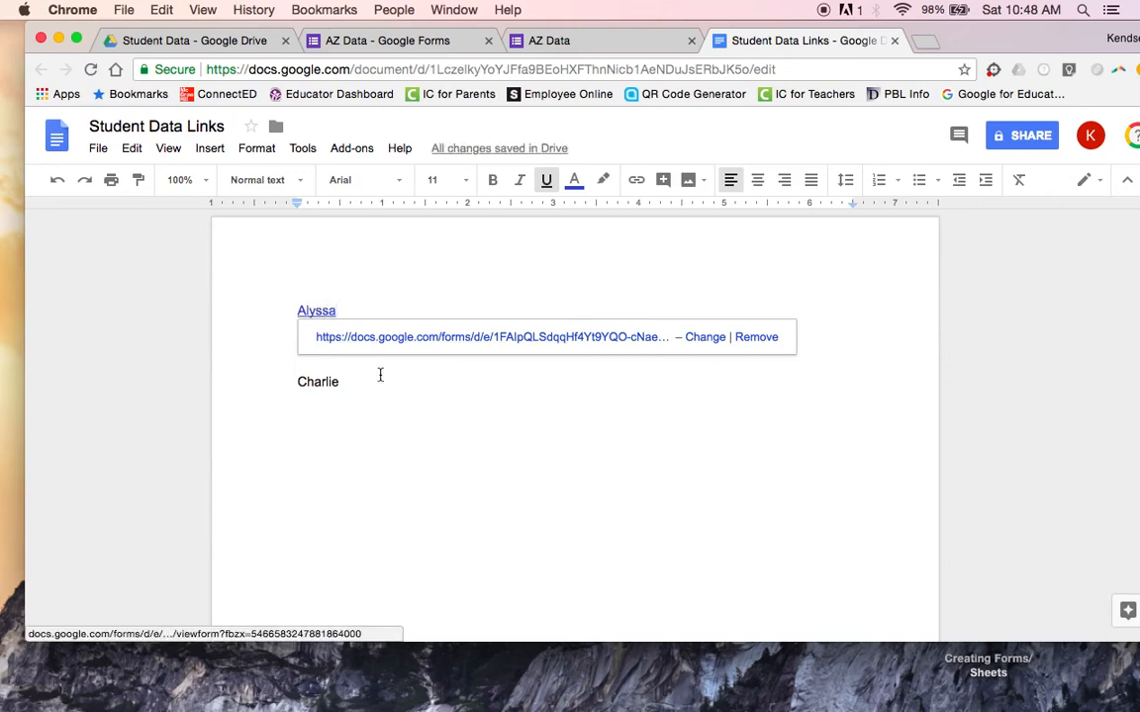
pyautogui.click(378, 379)
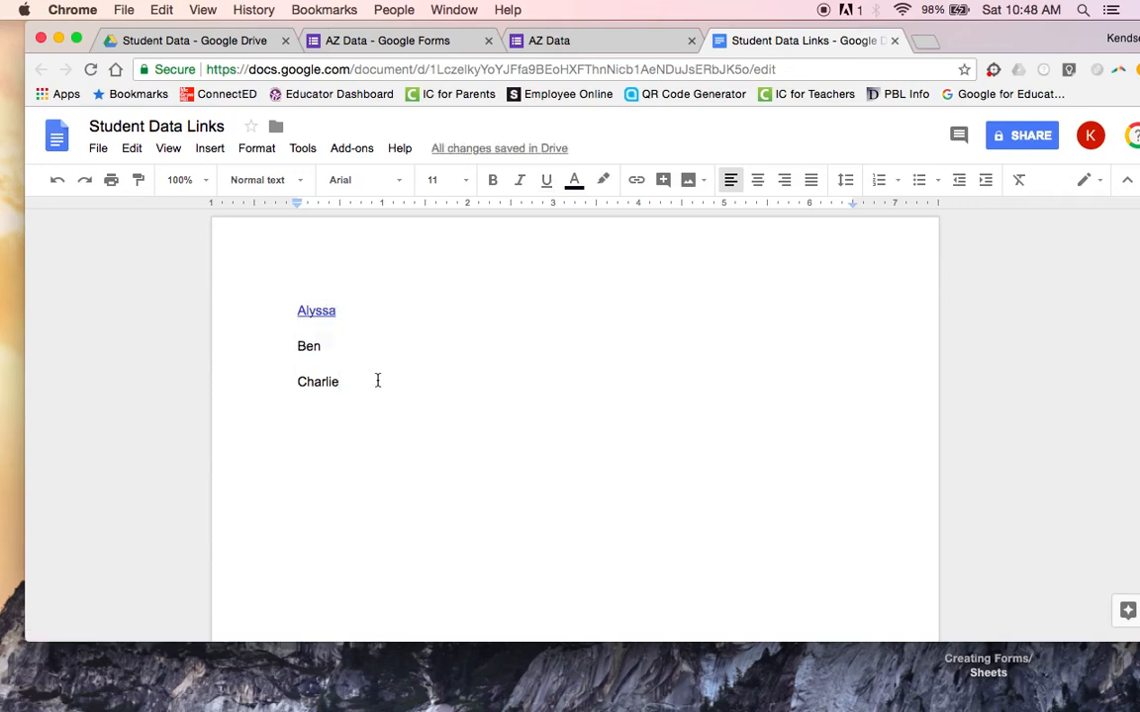
# Close the AZ Data preview and editor and return to the Student Data folder in Google Drive.
pyautogui.click(691, 41)
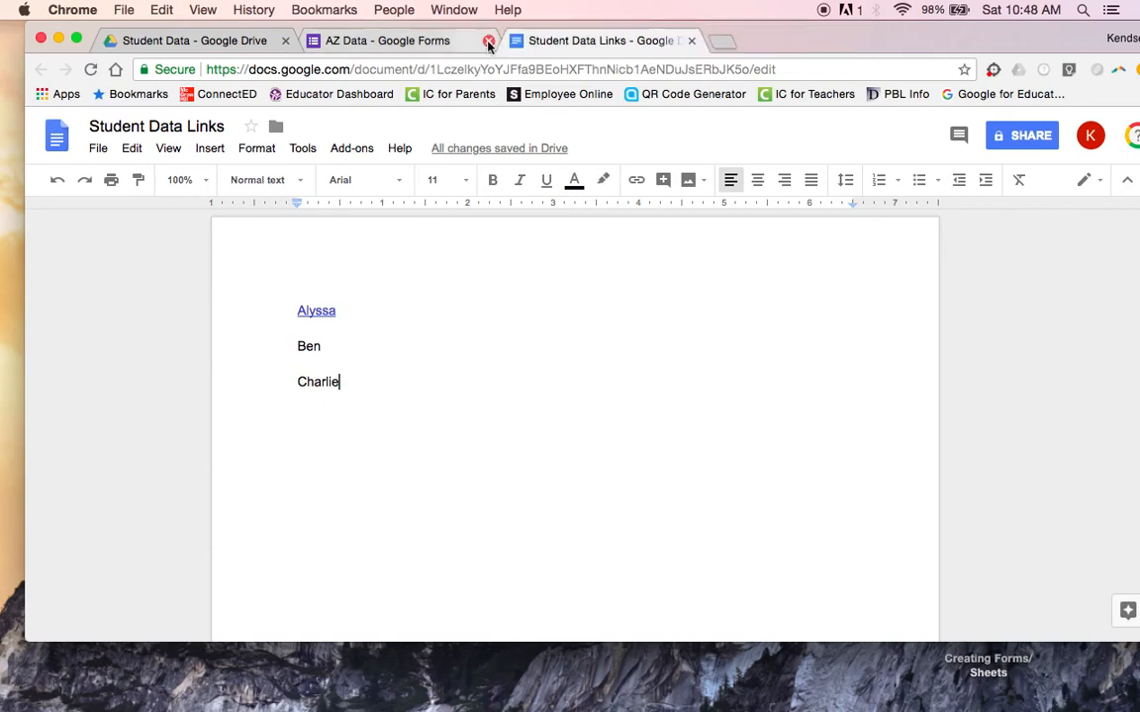
pyautogui.click(488, 40)
pyautogui.click(188, 41)
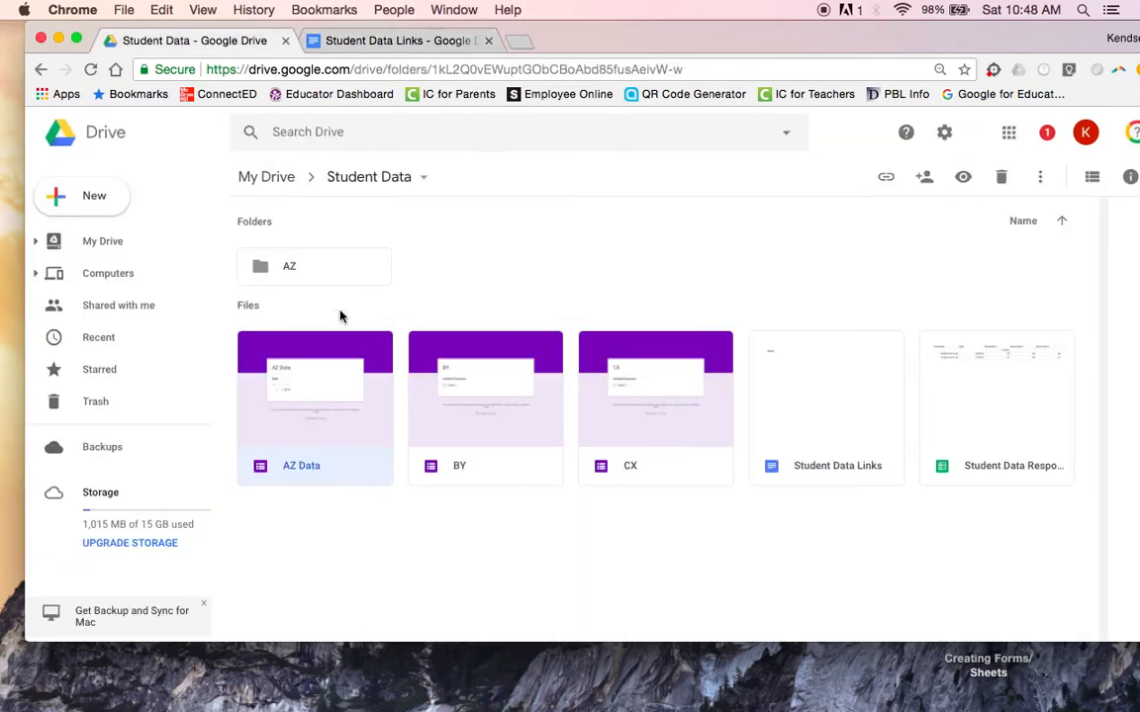
# Open the BY form from the Student Data folder, preview it as a respondent and copy its viewform address.
pyautogui.click(460, 435)
pyautogui.doubleClick(460, 436)
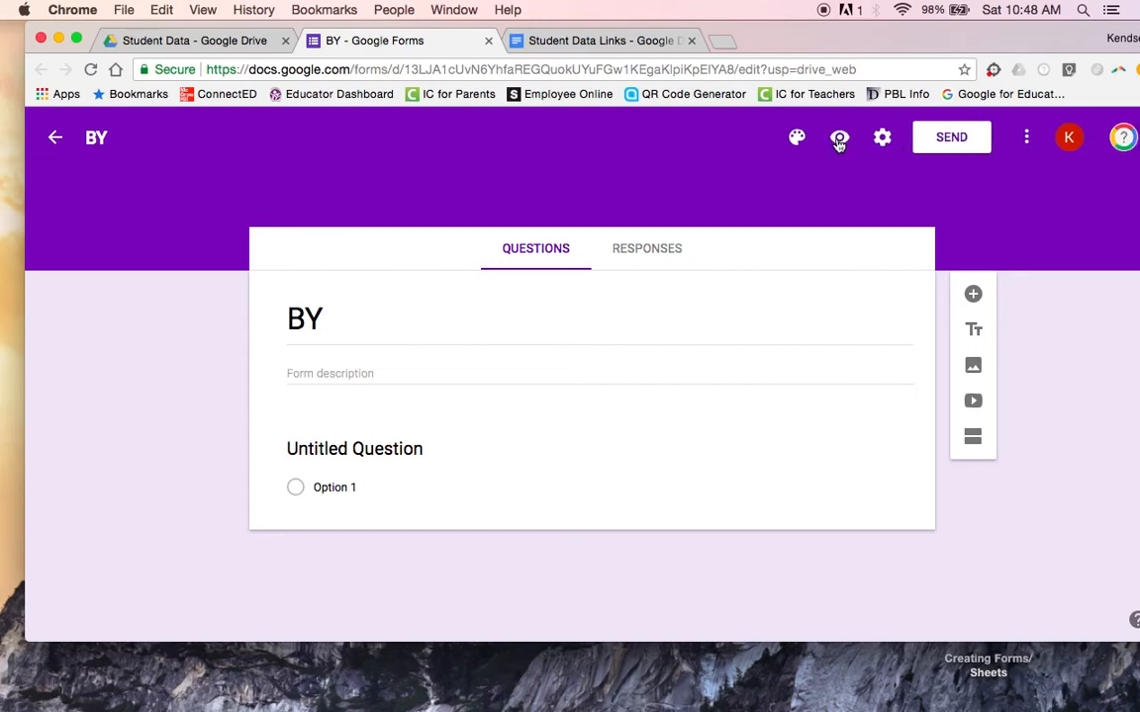
pyautogui.click(839, 142)
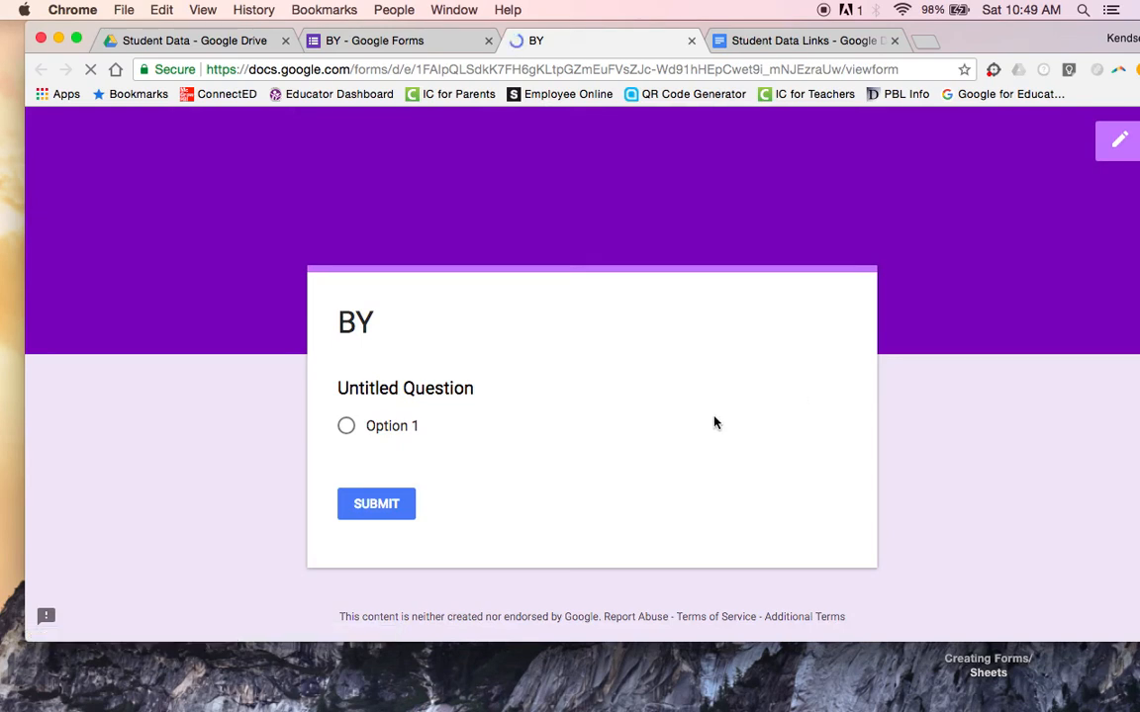
pyautogui.click(896, 71)
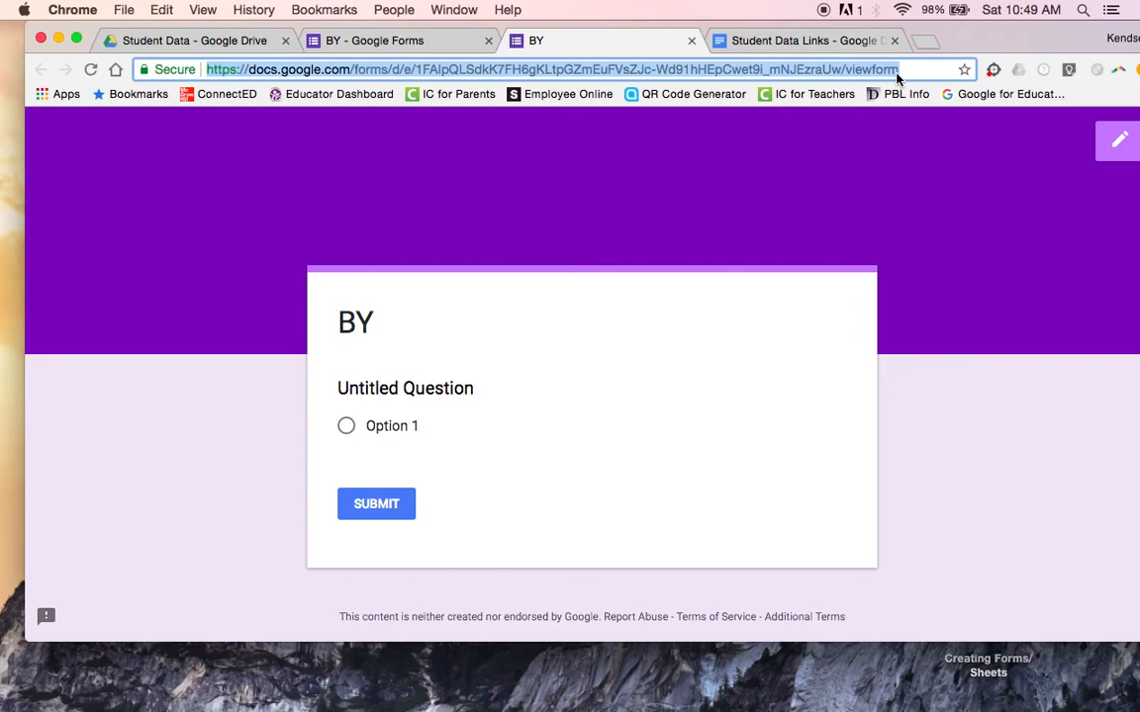
pyautogui.press('super+c')
# Link the second student's name in the Student Data Links document to the copied BY form address.
pyautogui.click(771, 41)
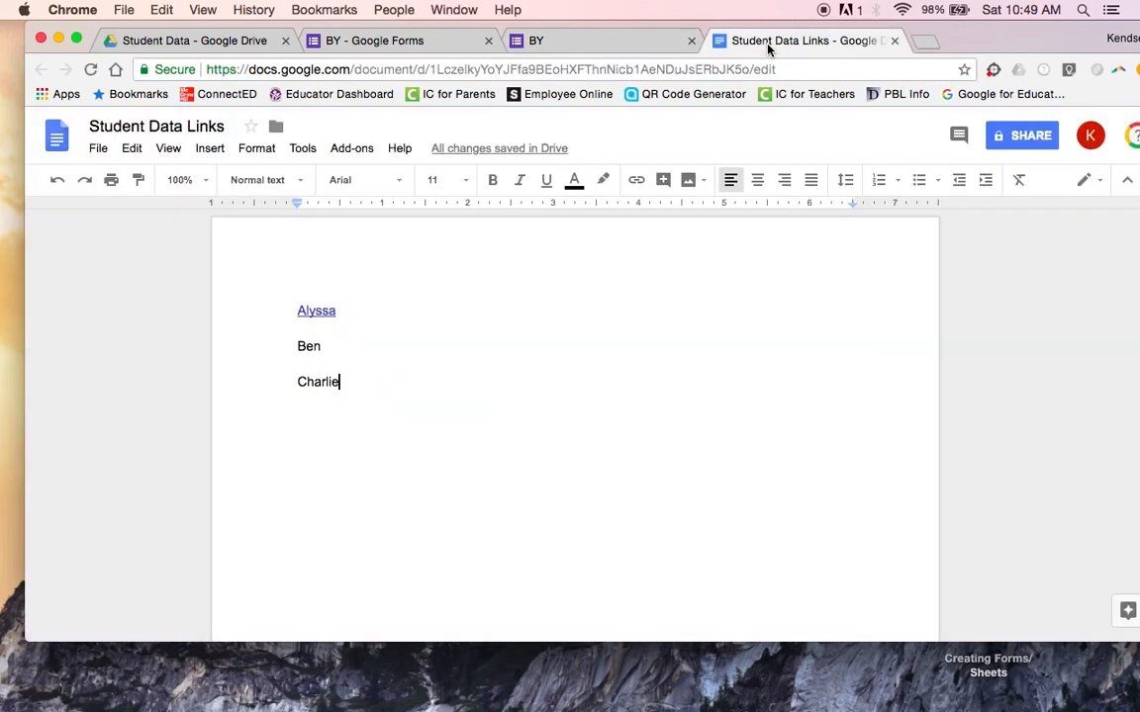
pyautogui.moveTo(326, 347); pyautogui.dragTo(286, 347)
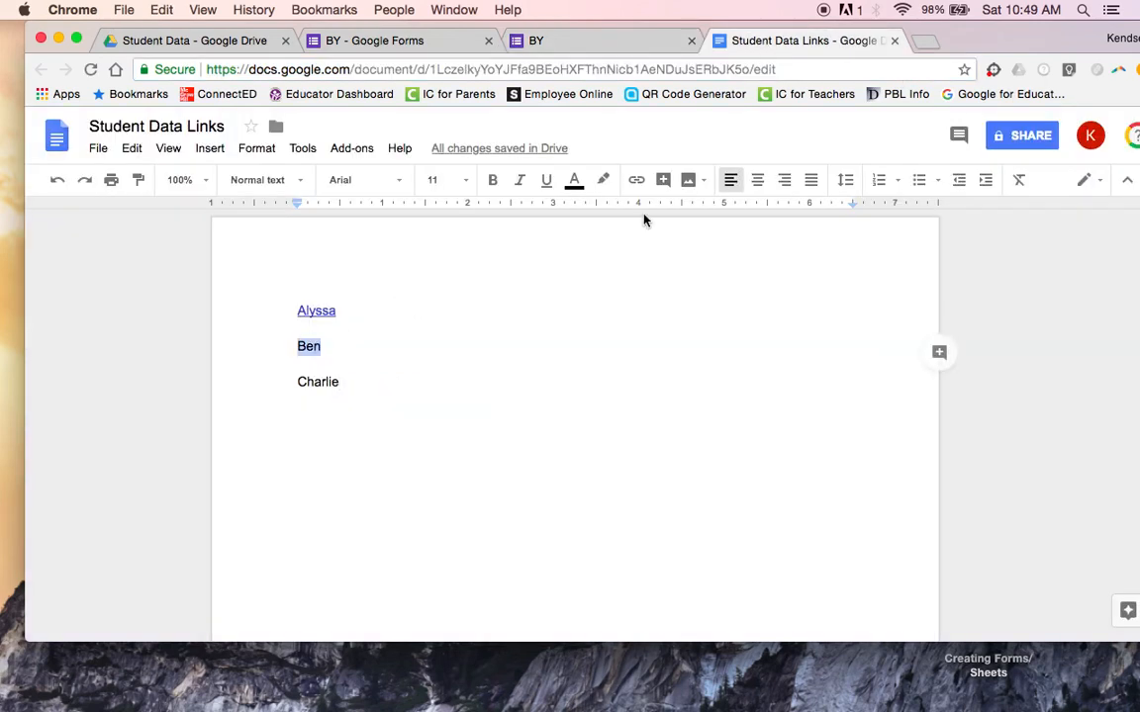
pyautogui.click(637, 179)
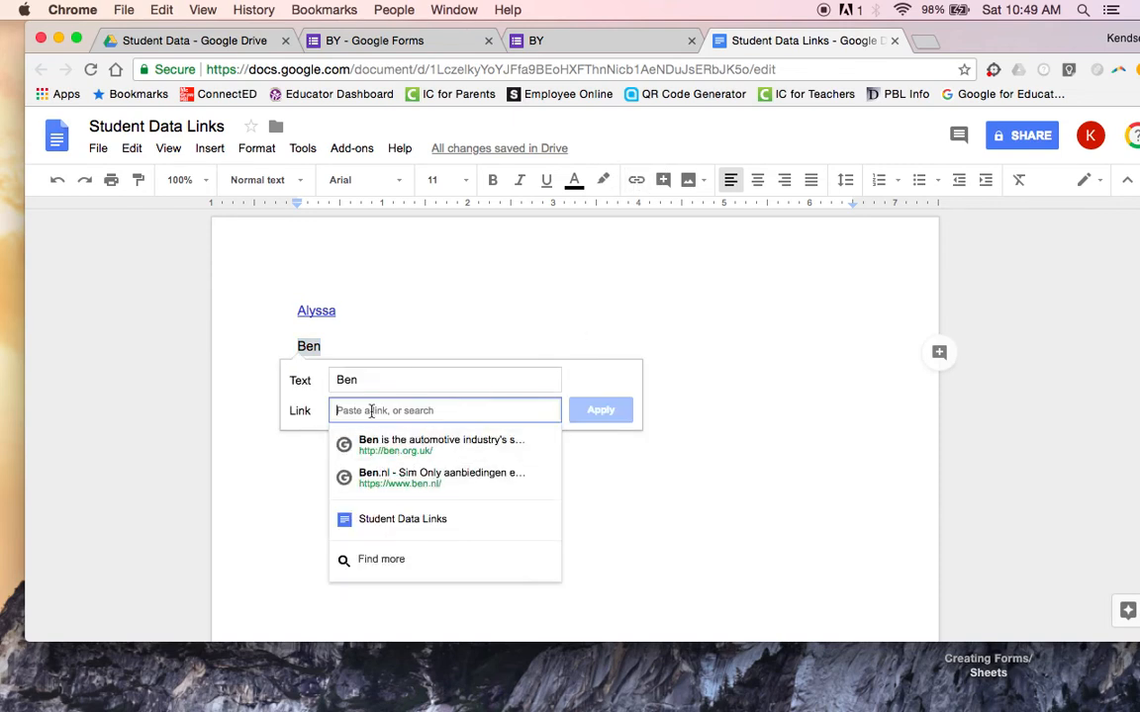
pyautogui.hotkey('ctrl', 'v')
pyautogui.click(618, 409)
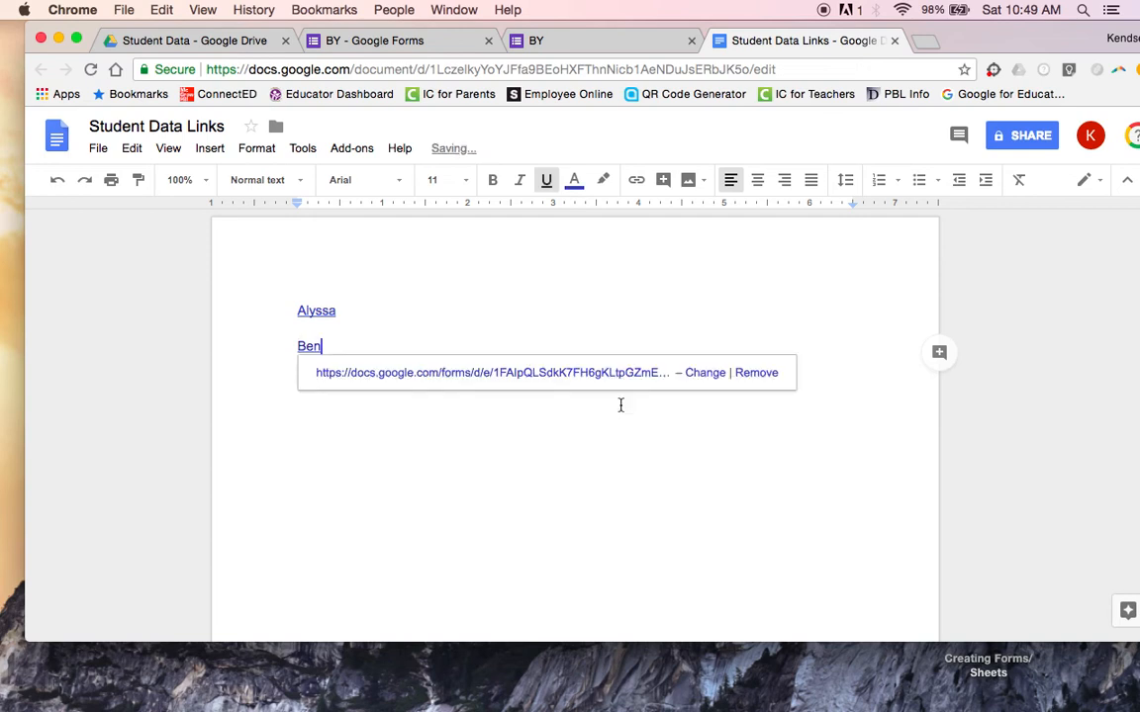
pyautogui.click(351, 413)
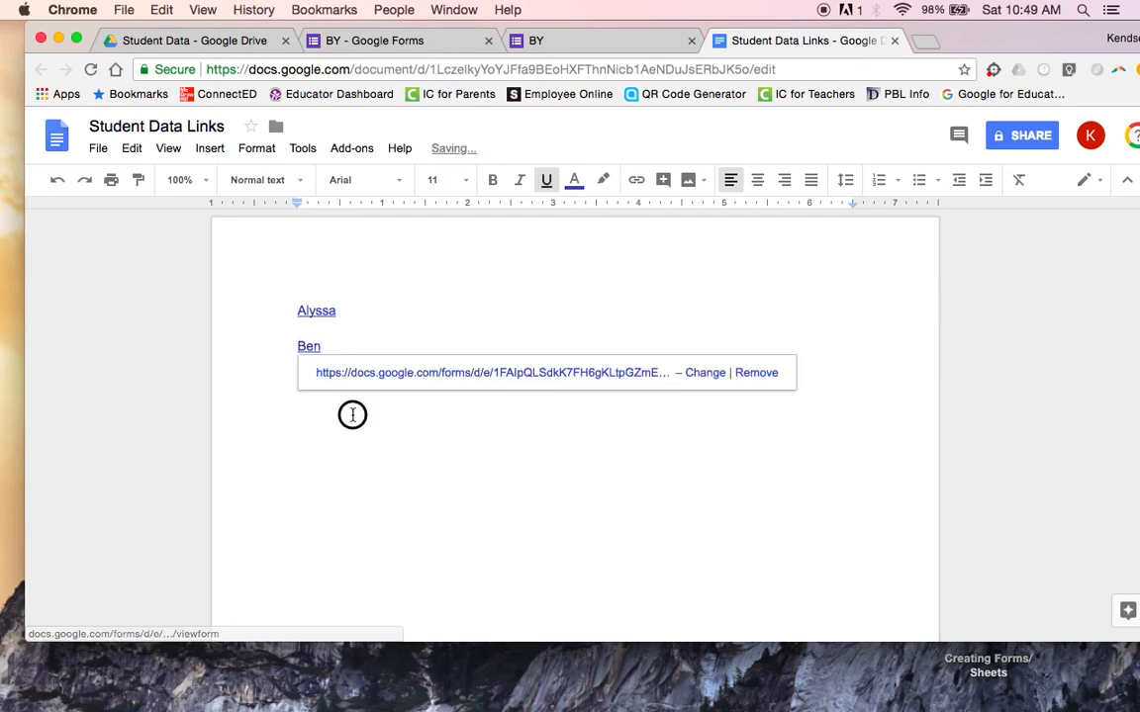
pyautogui.press('Return')
pyautogui.write('Charlie')
# Close the BY preview and editor and return to the Student Data folder in Google Drive.
pyautogui.click(692, 41)
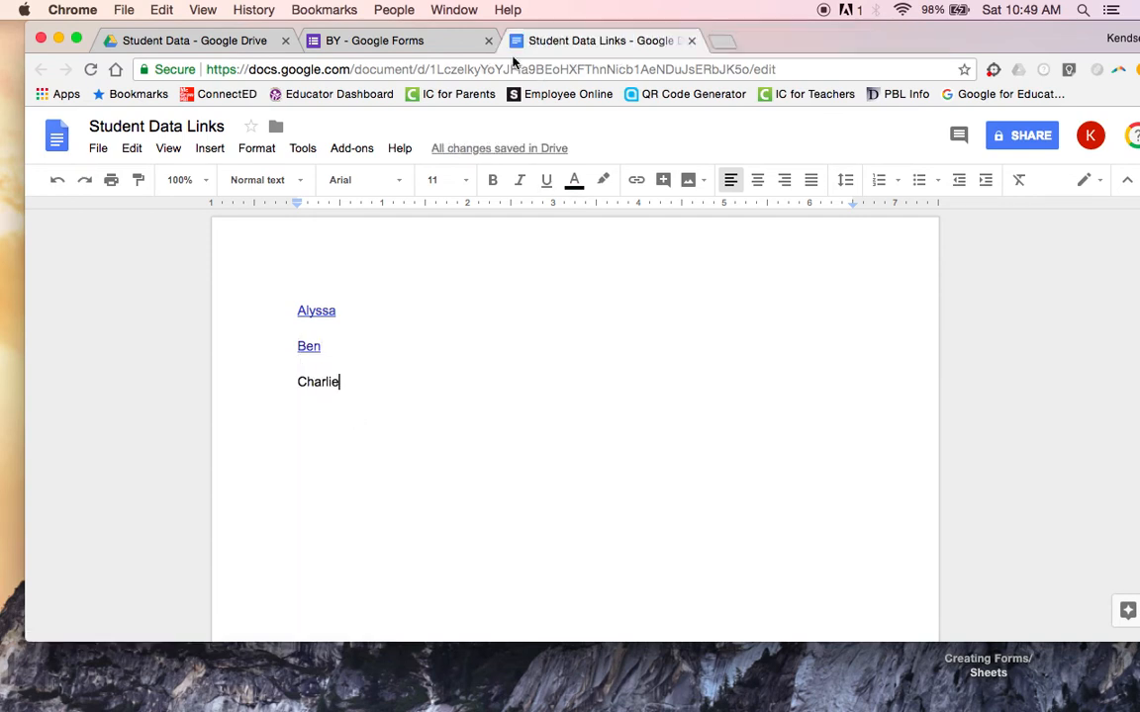
pyautogui.click(488, 41)
pyautogui.click(186, 40)
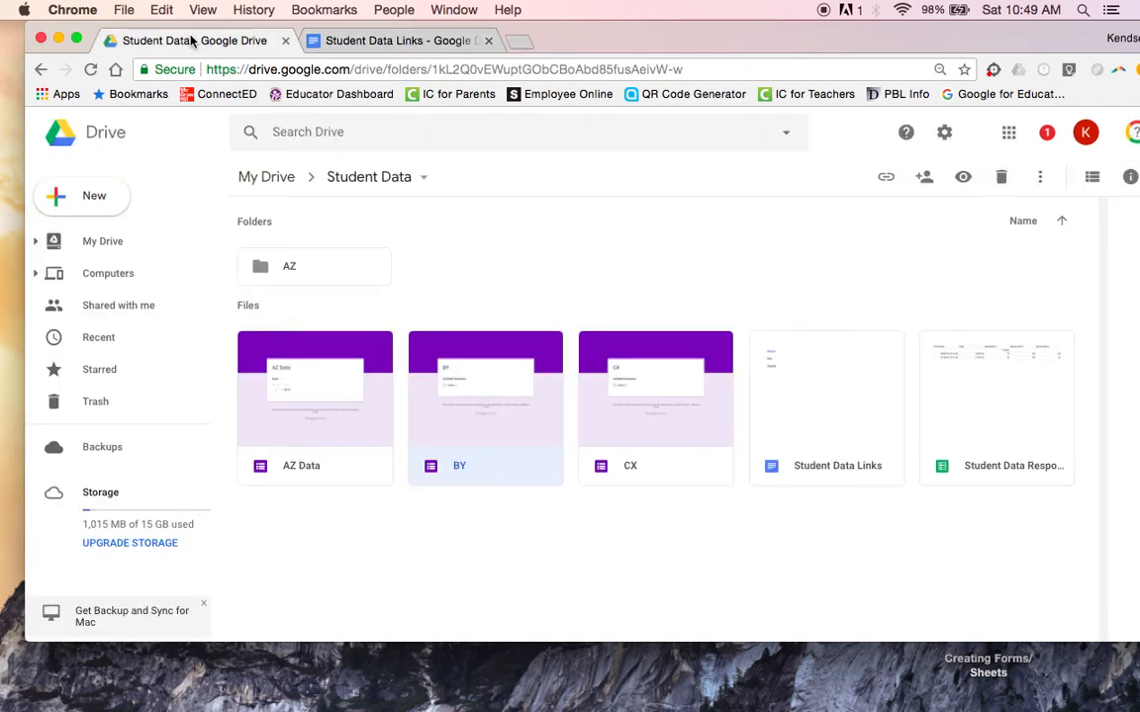
# Open the CX form from the Student Data folder, preview it as a respondent and copy its viewform address.
pyautogui.doubleClick(636, 425)
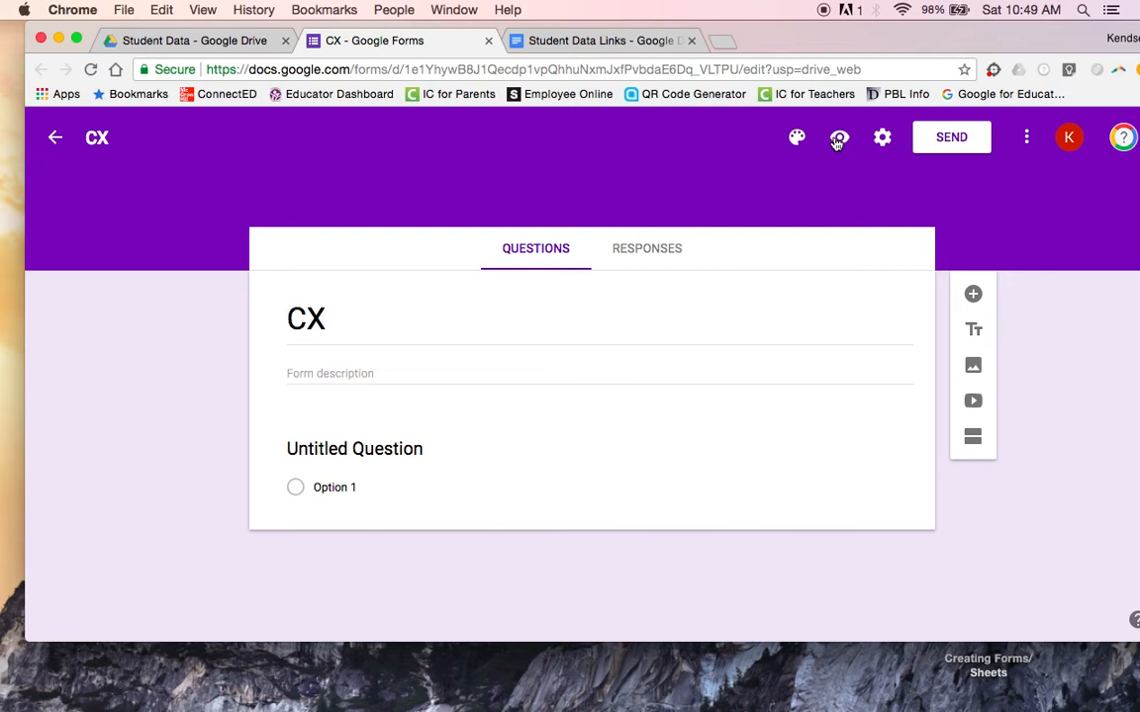
pyautogui.click(838, 140)
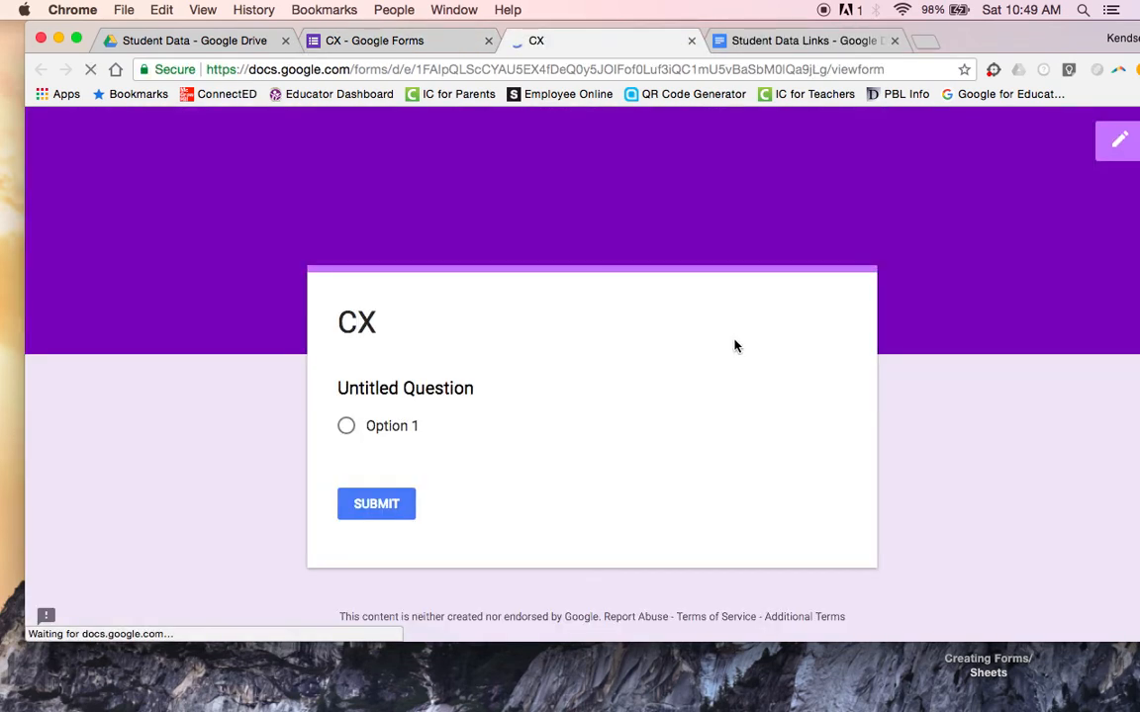
pyautogui.click(883, 70)
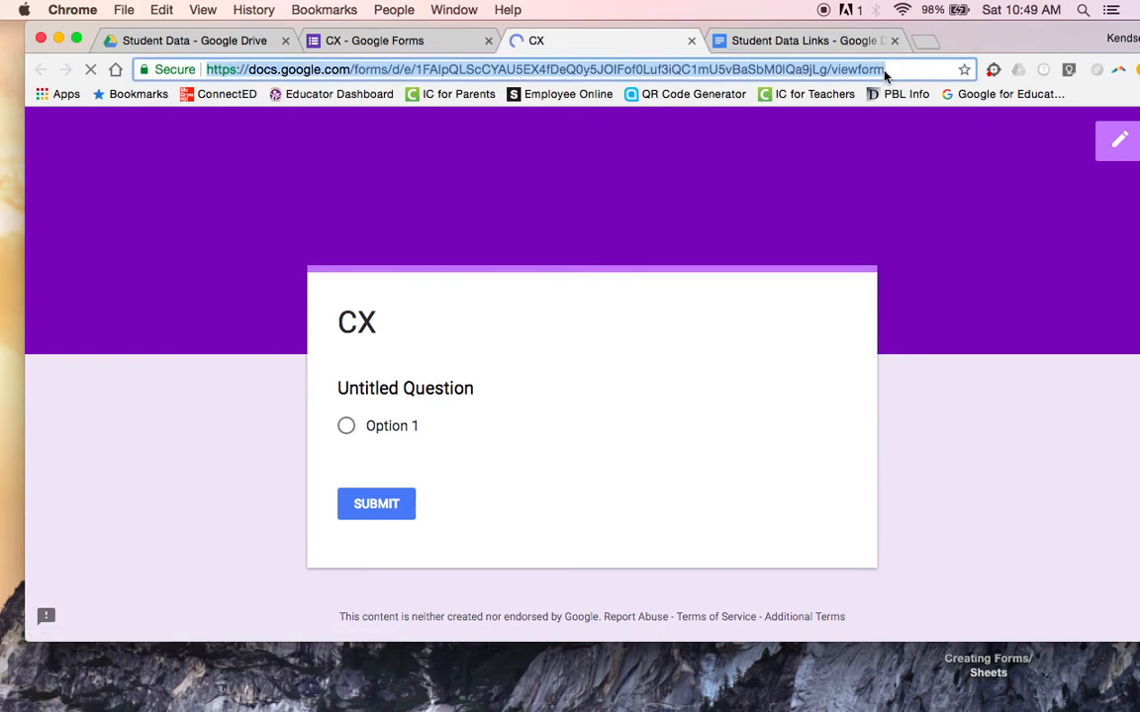
# Link the third student's name in the Student Data Links document to the copied CX form address.
pyautogui.click(802, 41)
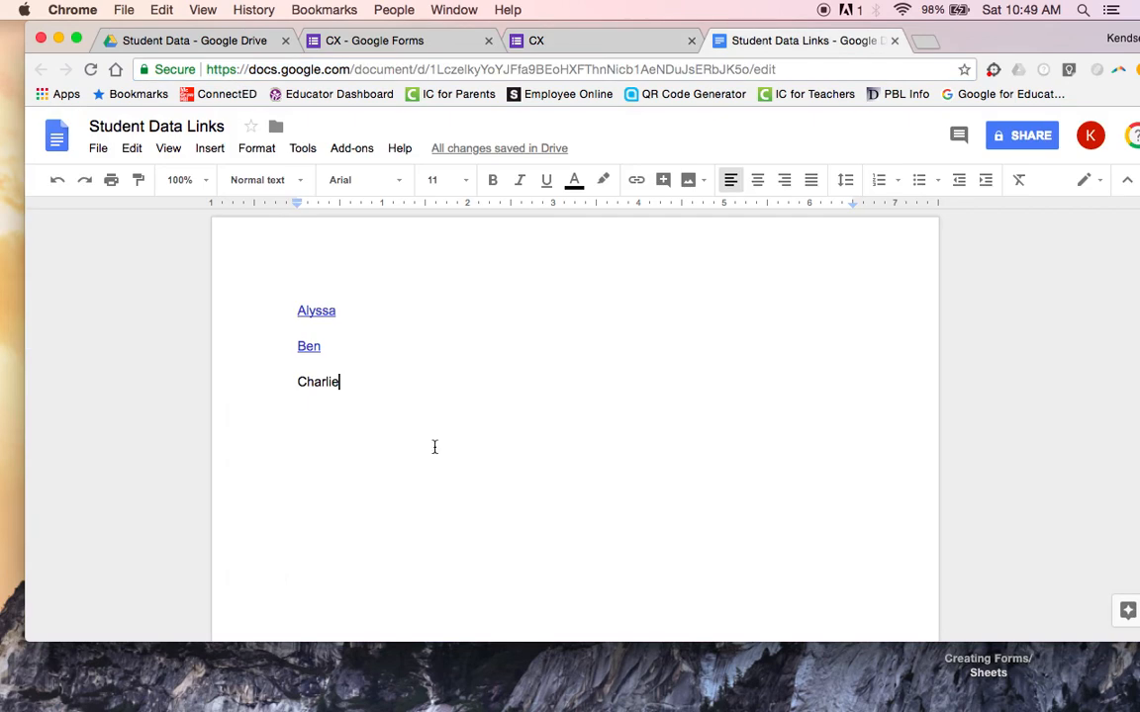
pyautogui.moveTo(339, 382); pyautogui.dragTo(294, 382)
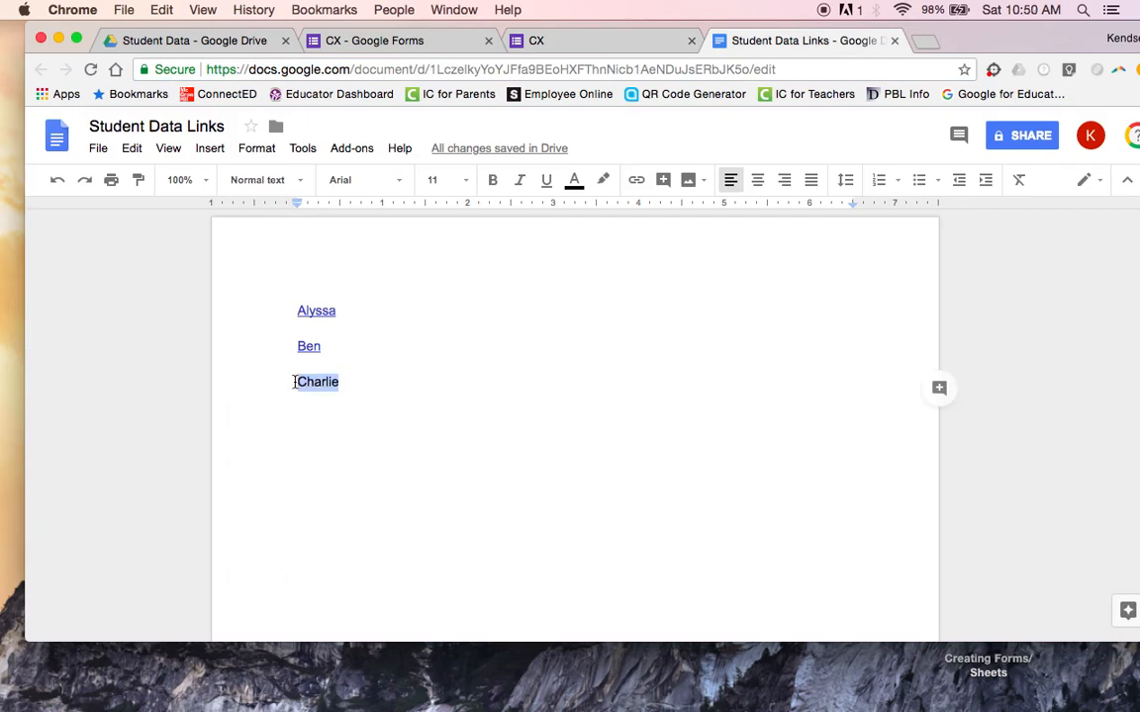
pyautogui.click(636, 180)
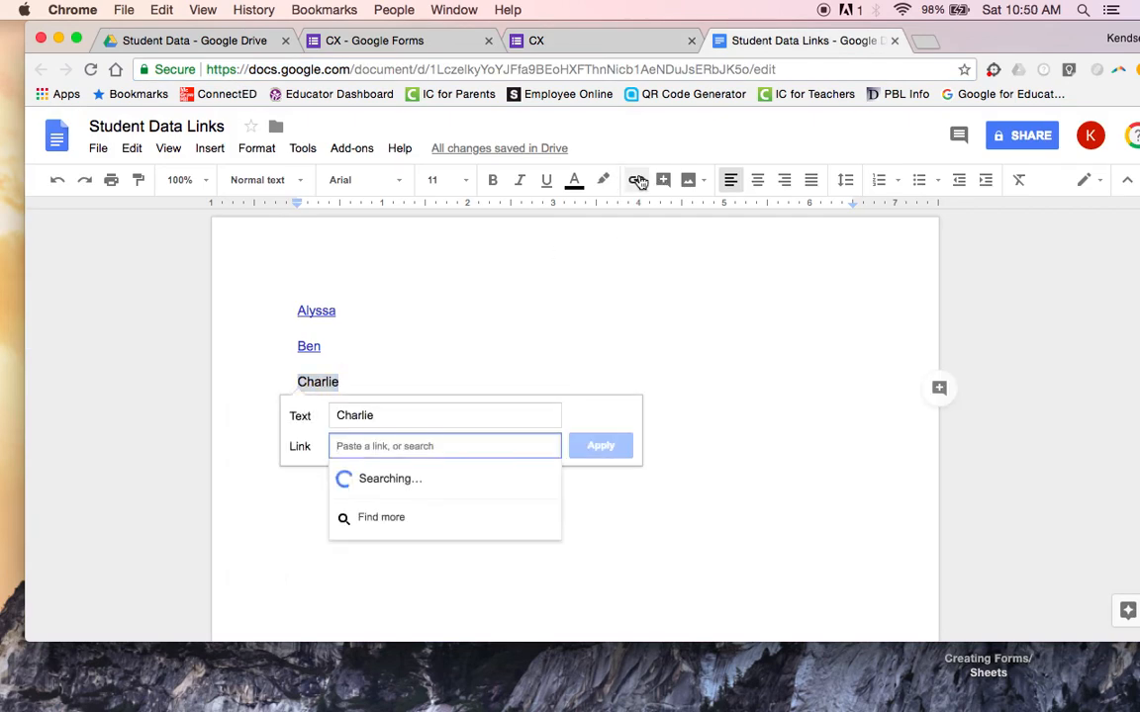
pyautogui.press('super+v')
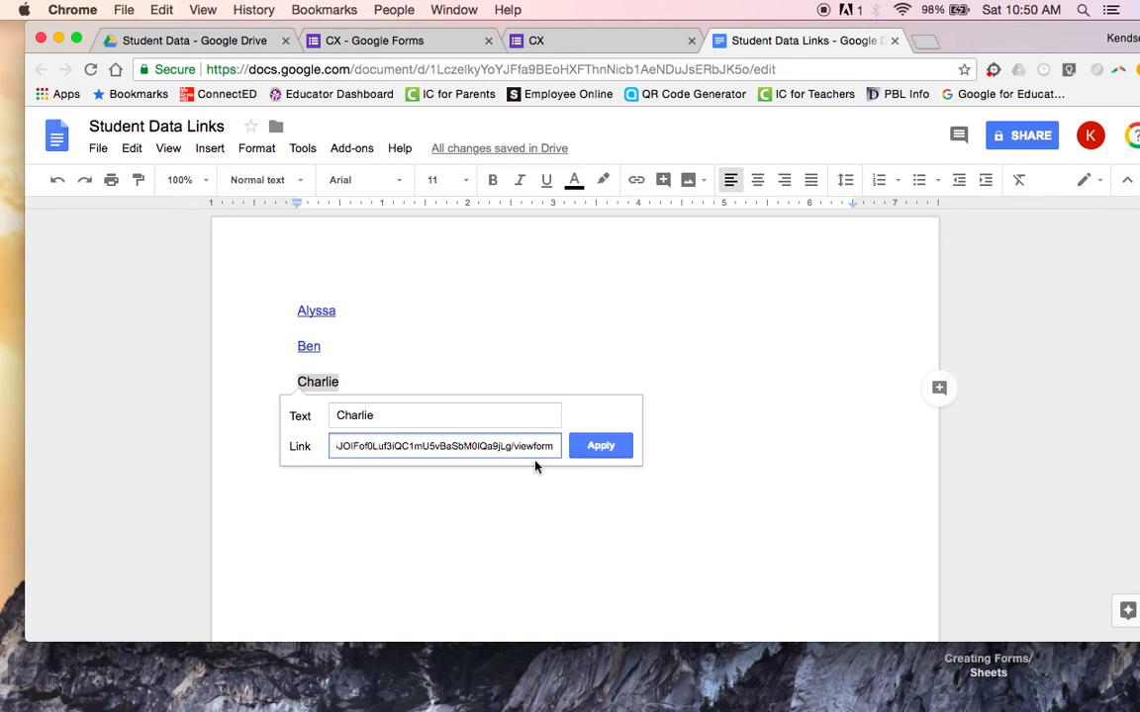
pyautogui.click(584, 448)
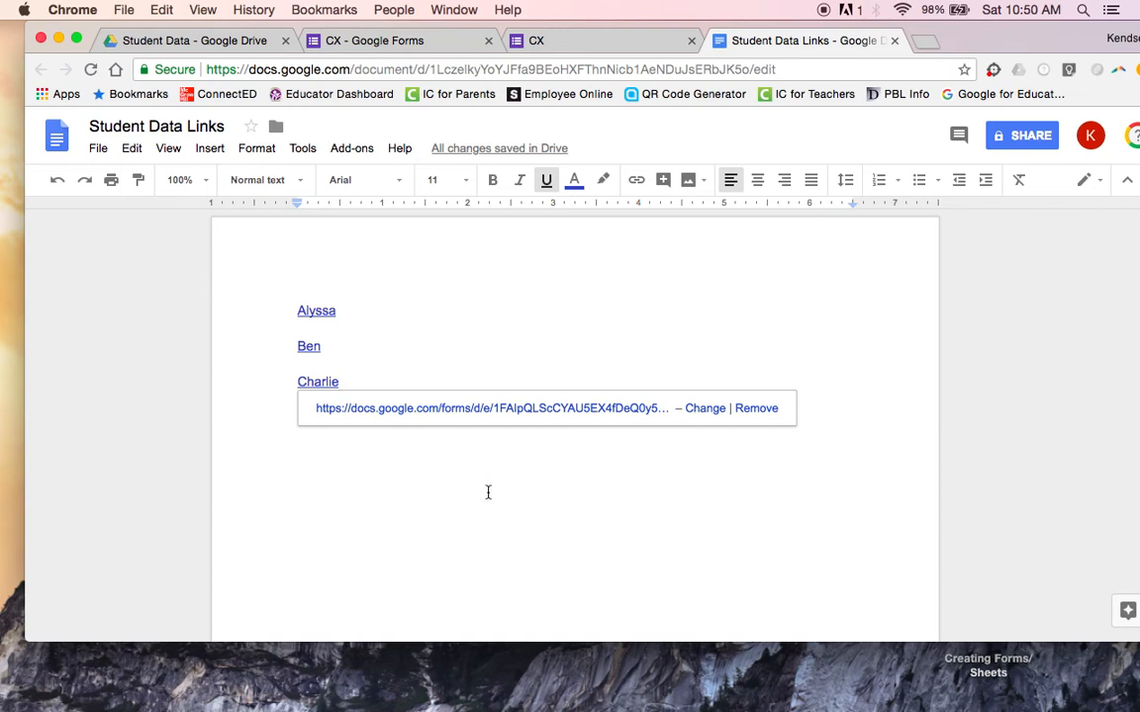
# Close the Student Data Links document along with the CX form's preview and editor.
pyautogui.click(895, 41)
pyautogui.click(691, 41)
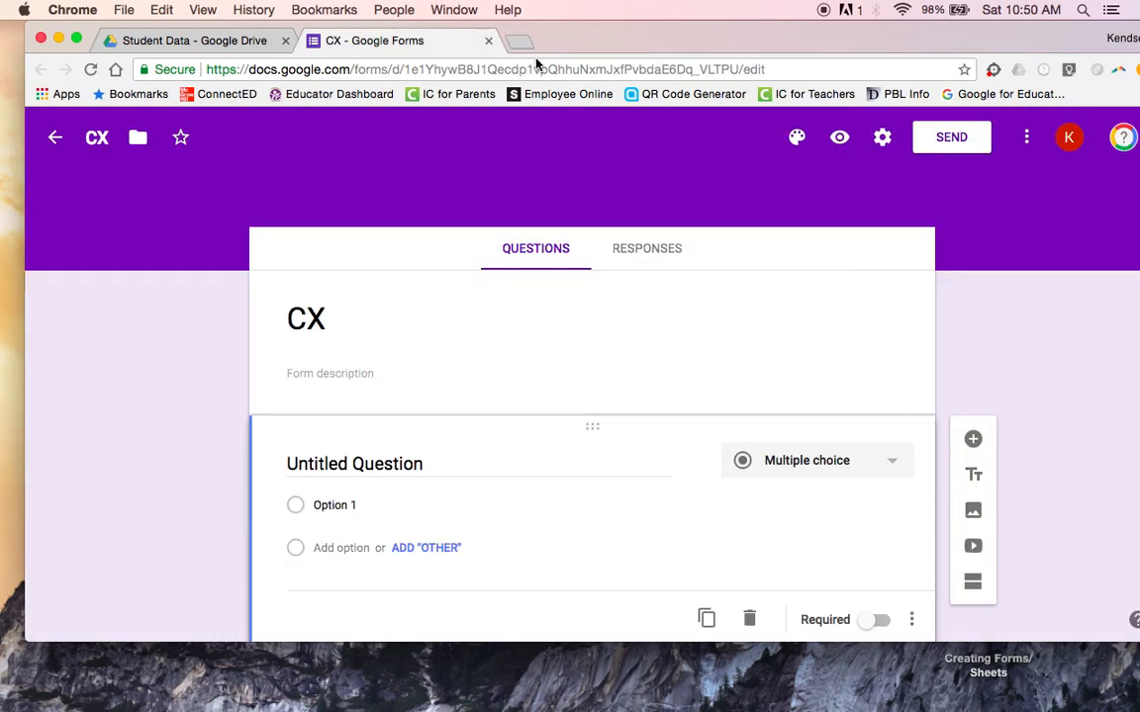
pyautogui.click(488, 40)
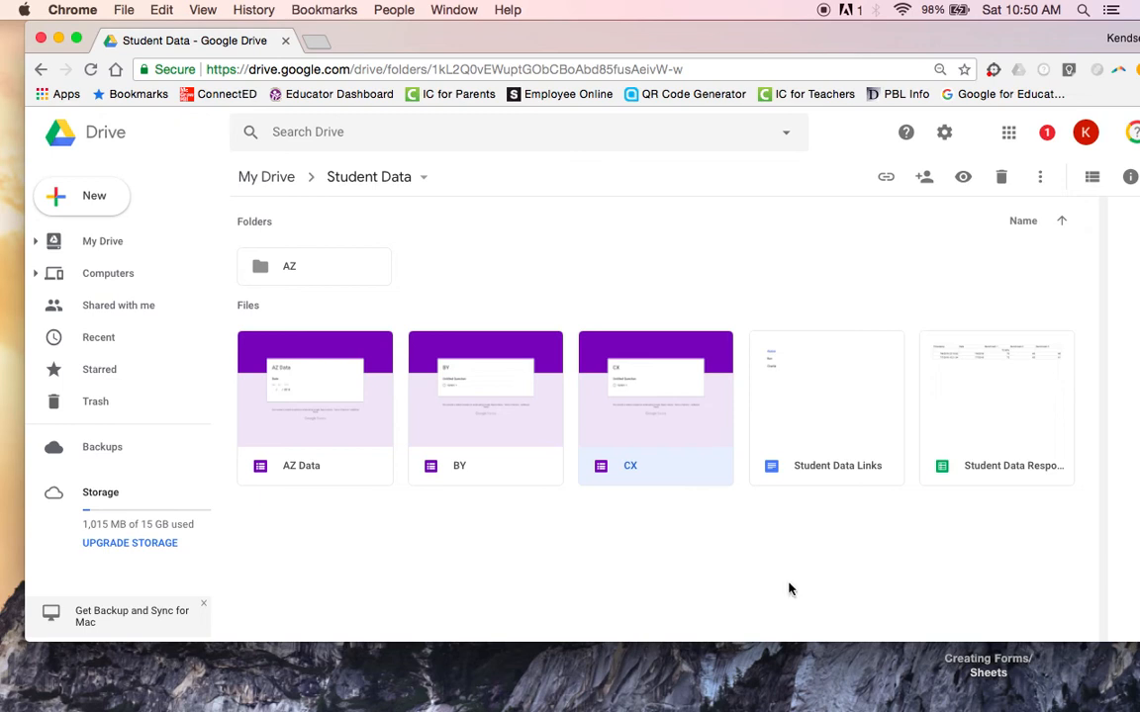
# Open the Student Data Links document and follow the first student's link to the AZ Data form.
pyautogui.doubleClick(812, 440)
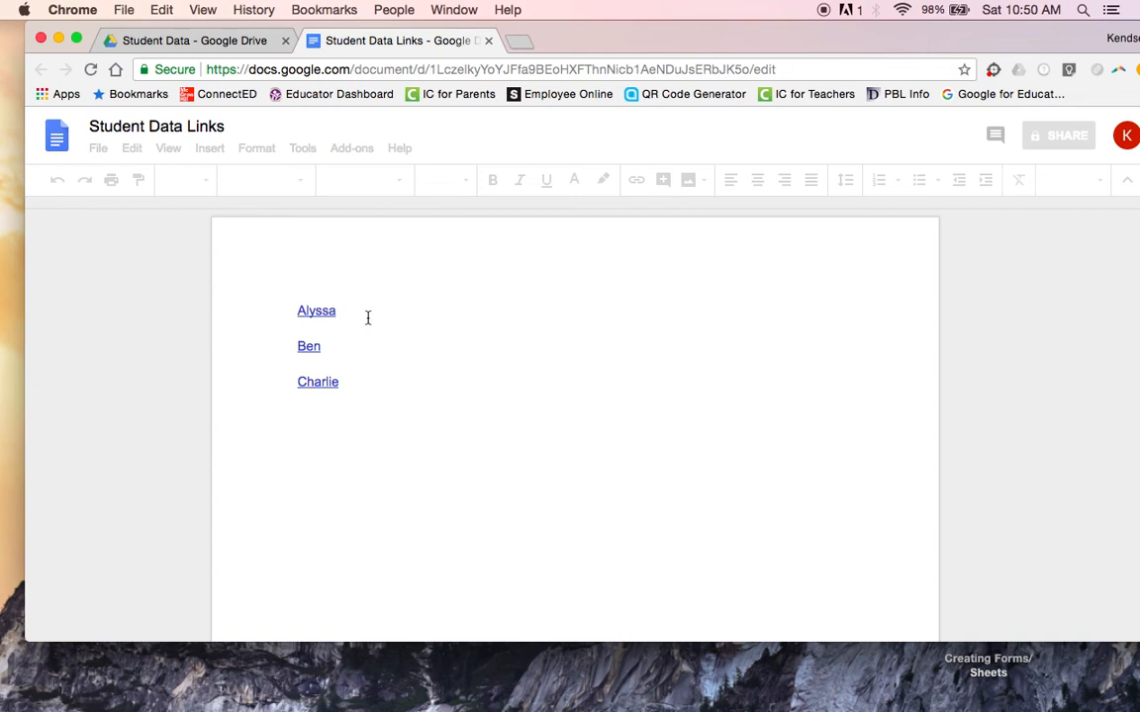
pyautogui.click(307, 312)
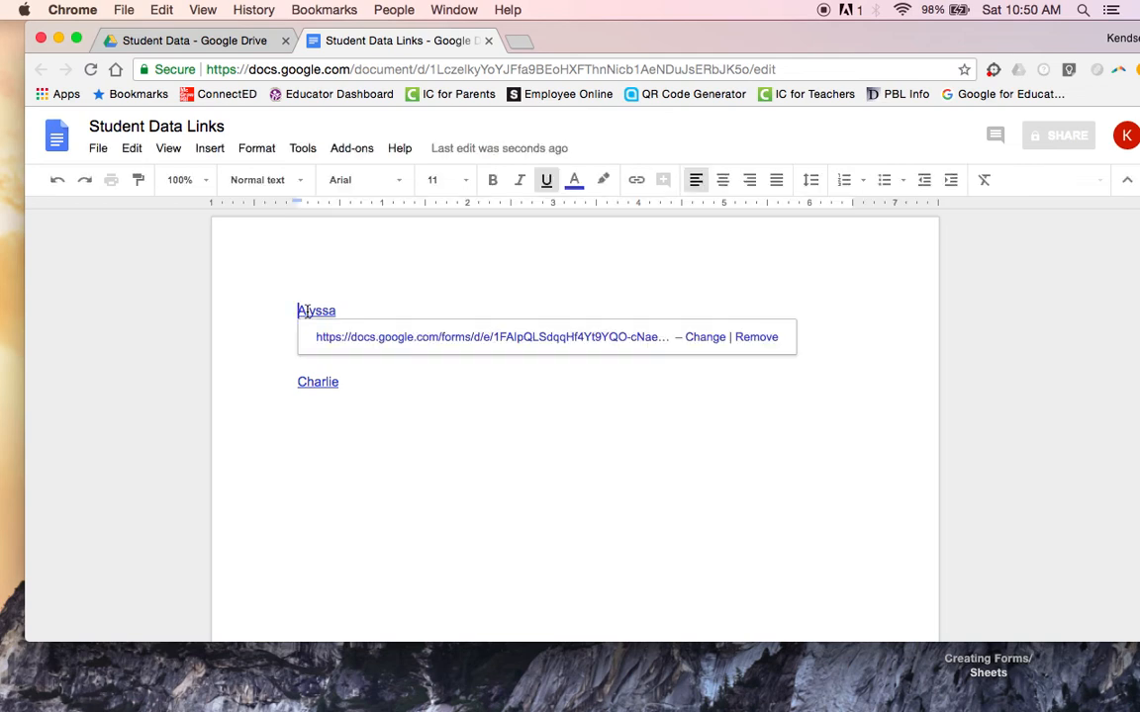
pyautogui.click(344, 342)
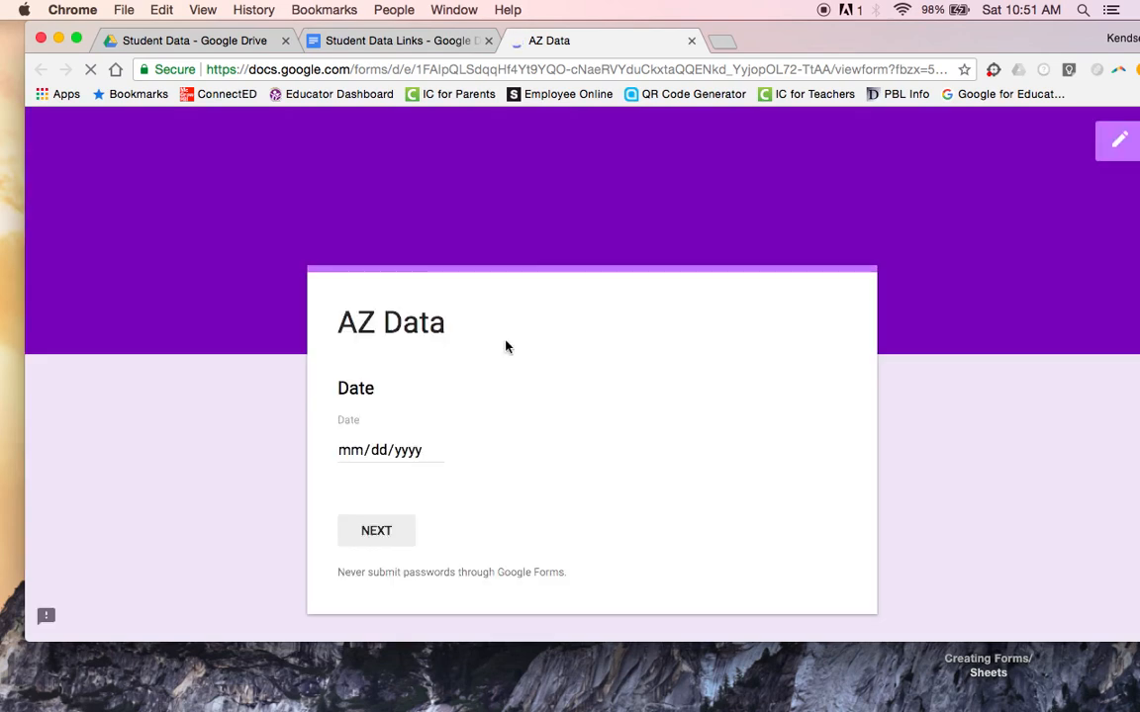
# Set the AZ Data form's date to 07/05/2018 and continue to the Math section.
pyautogui.click(434, 451)
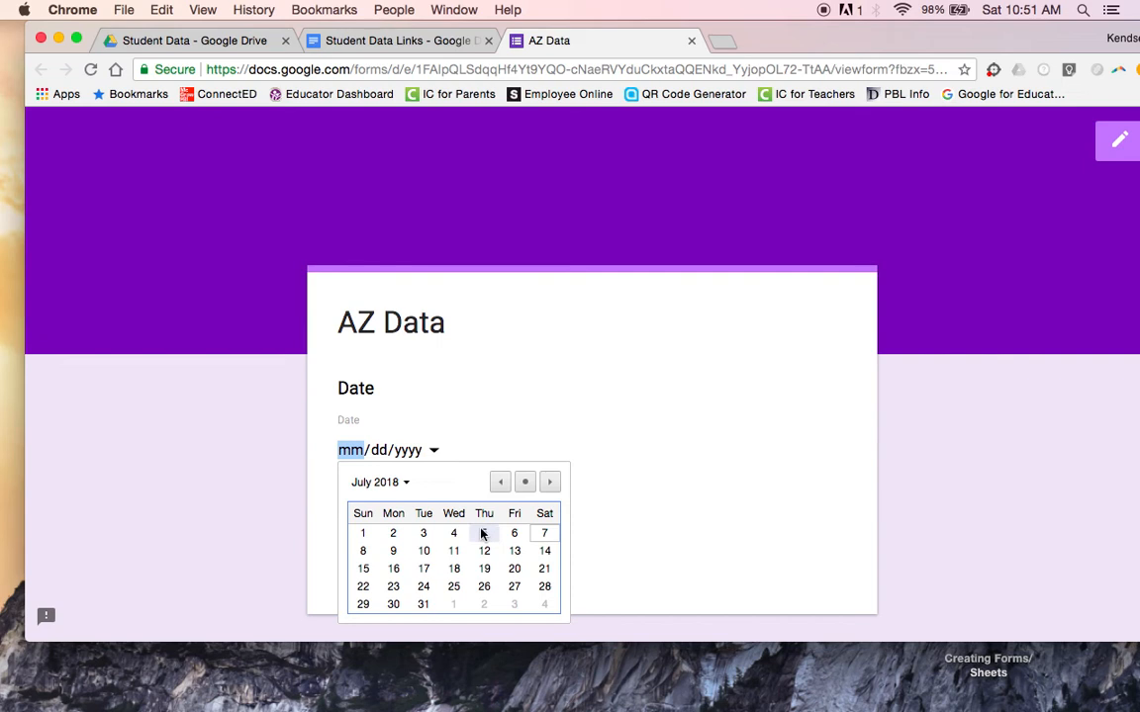
pyautogui.click(482, 534)
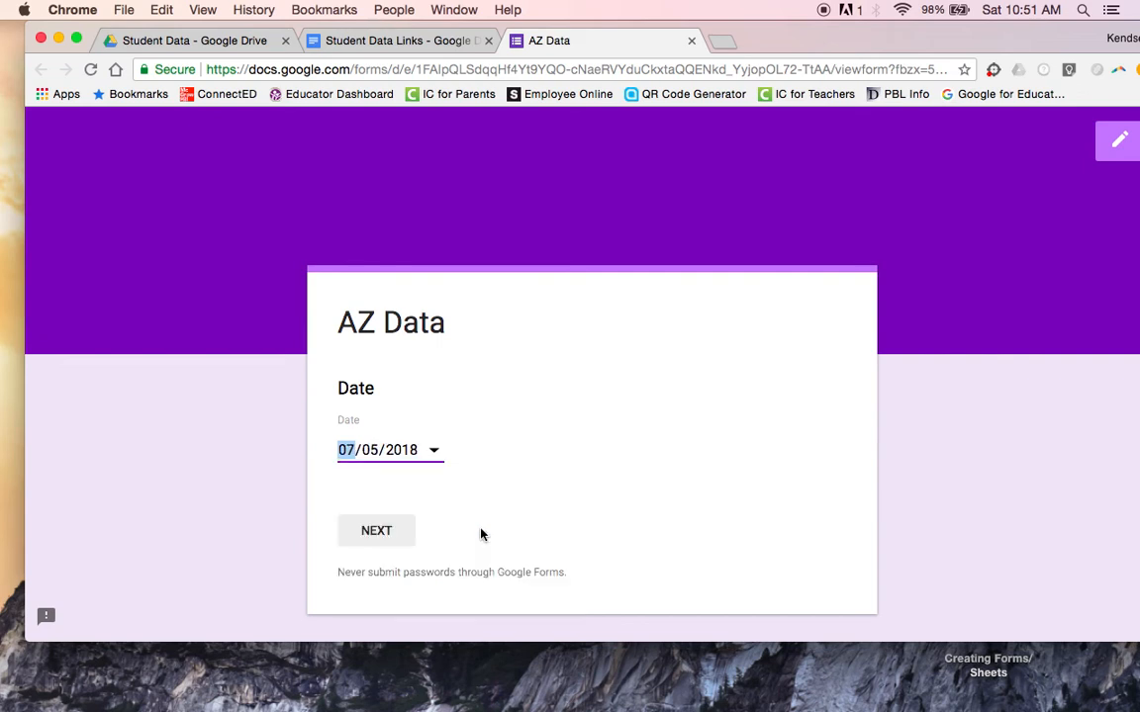
pyautogui.click(369, 534)
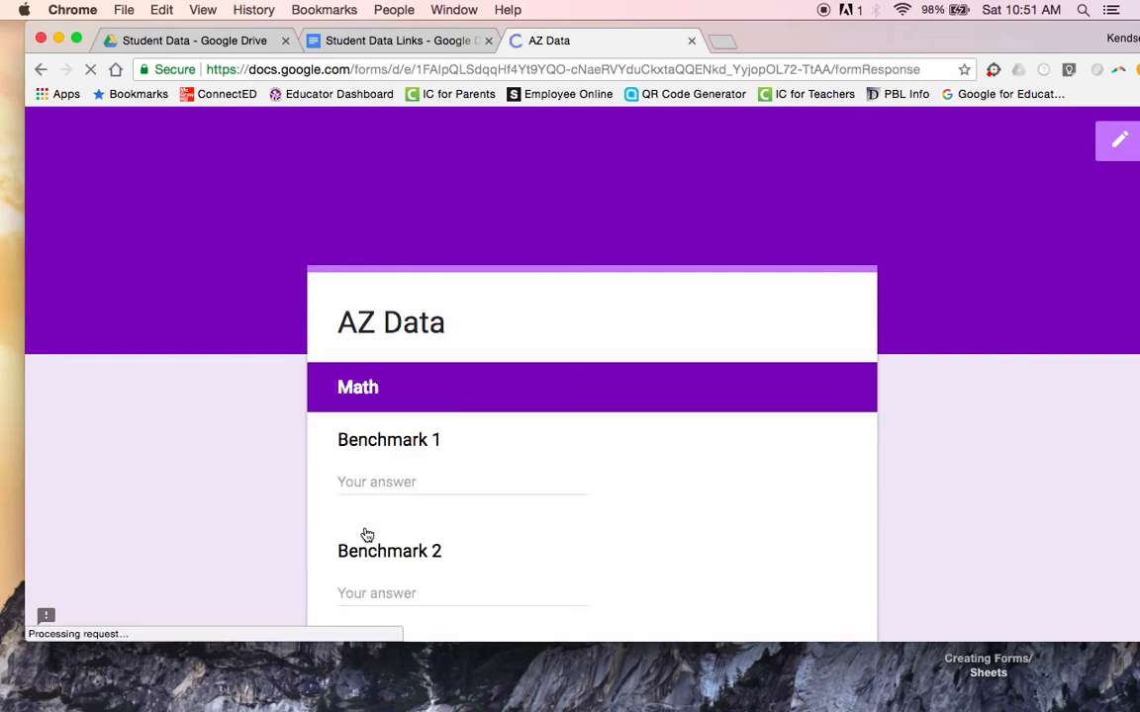
# Enter Math scores of 70, 66 and 60 for Benchmarks 1, 2 and 3, and submit the AZ Data form.
pyautogui.click(362, 485)
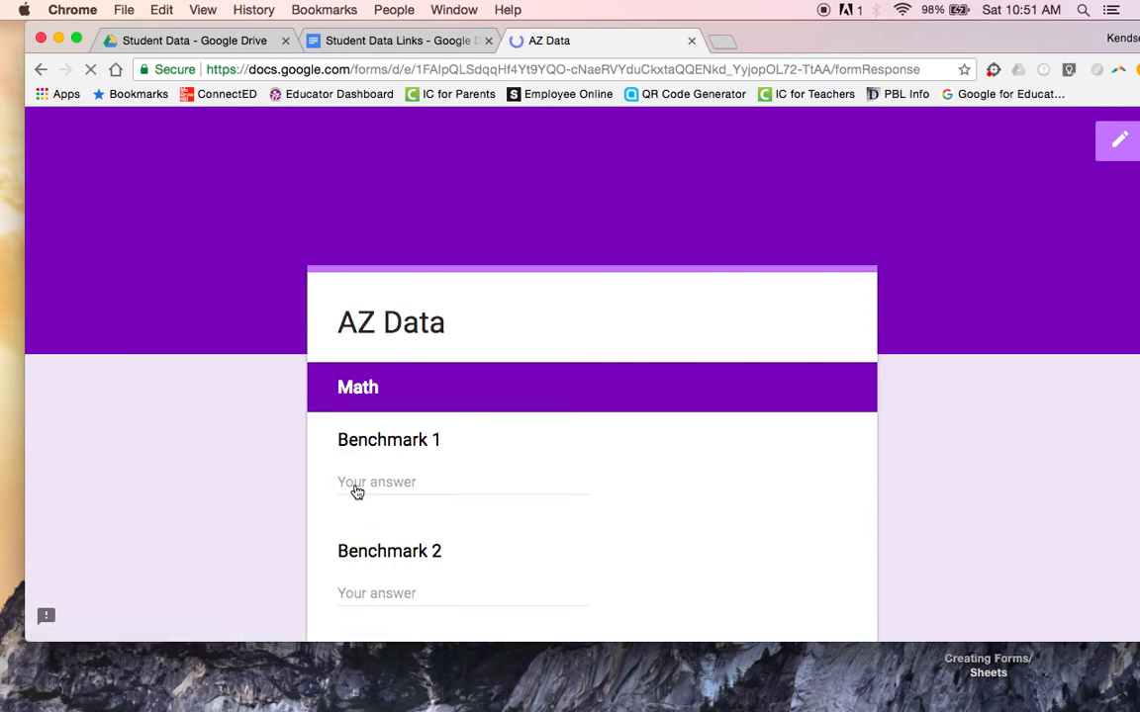
pyautogui.click(354, 485)
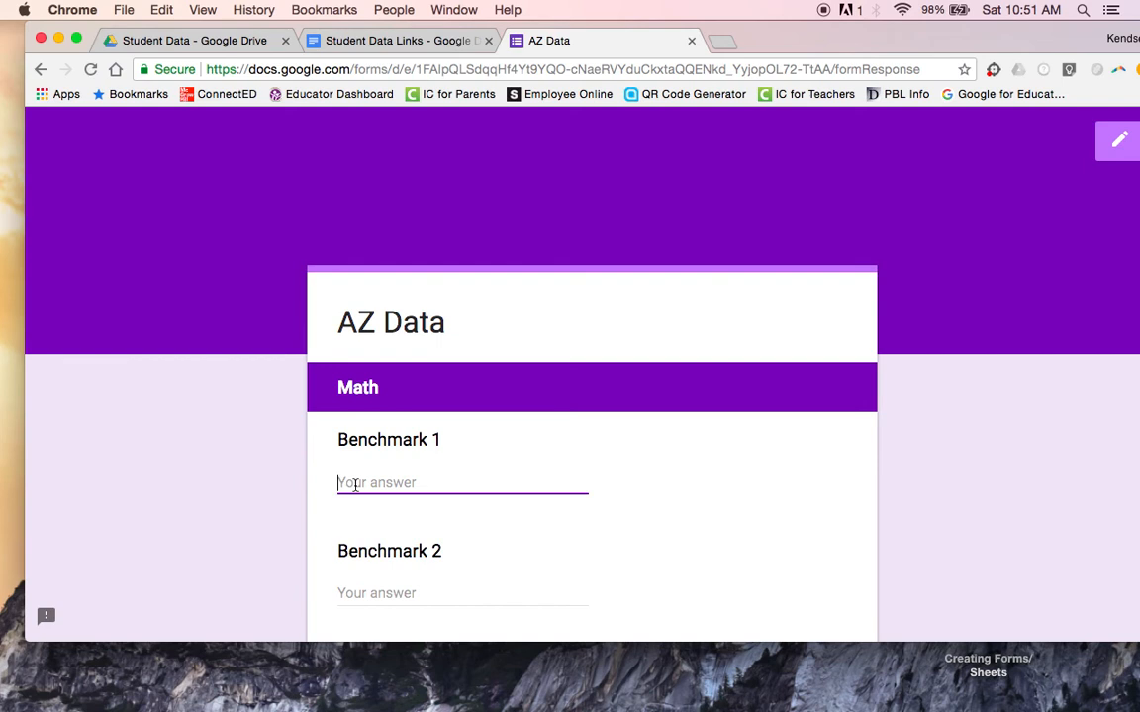
pyautogui.write('70')
pyautogui.click(351, 593)
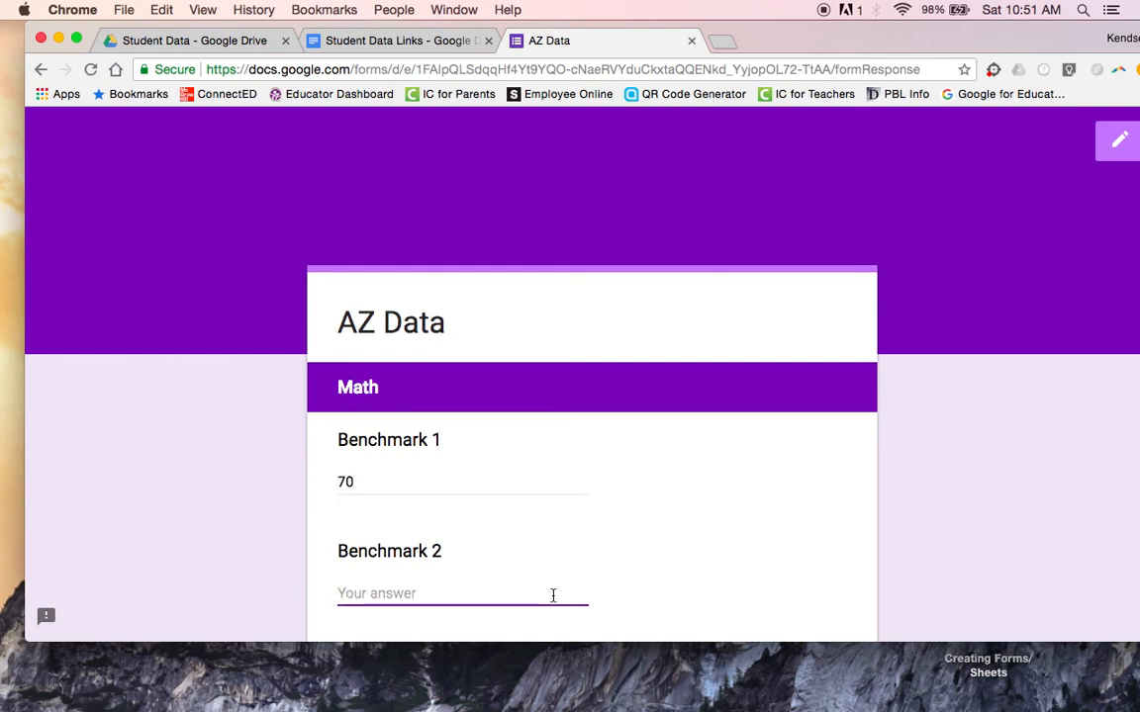
pyautogui.write('6')
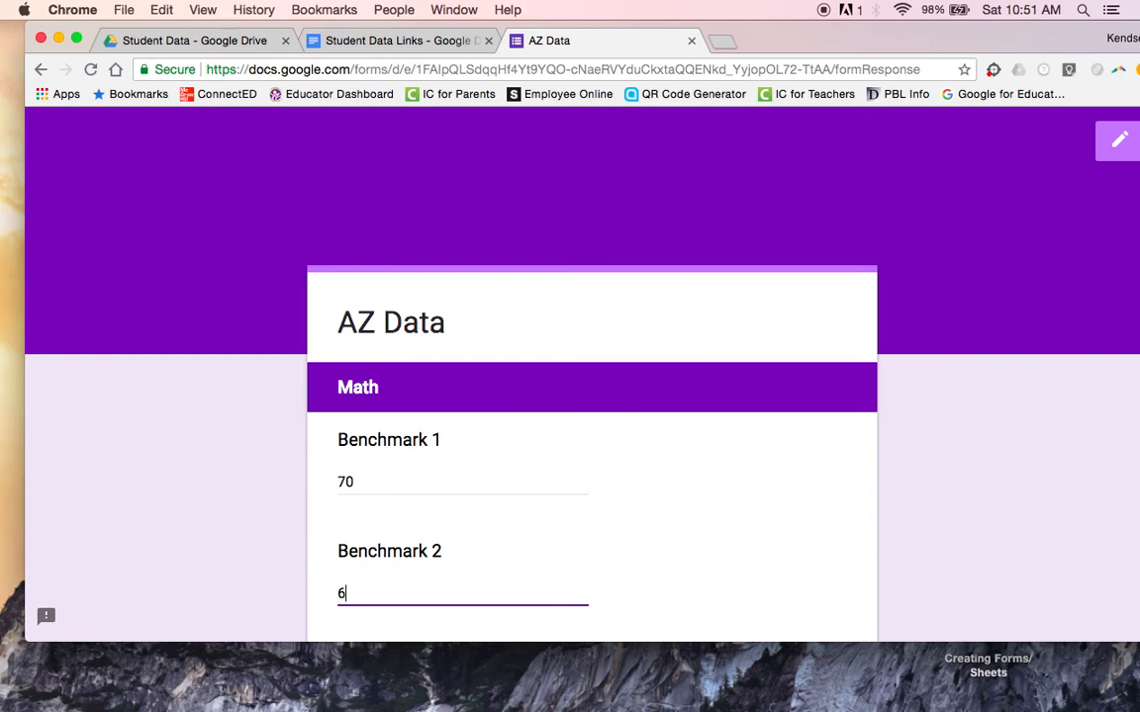
pyautogui.write('6')
pyautogui.scroll(-2, 624, 590)
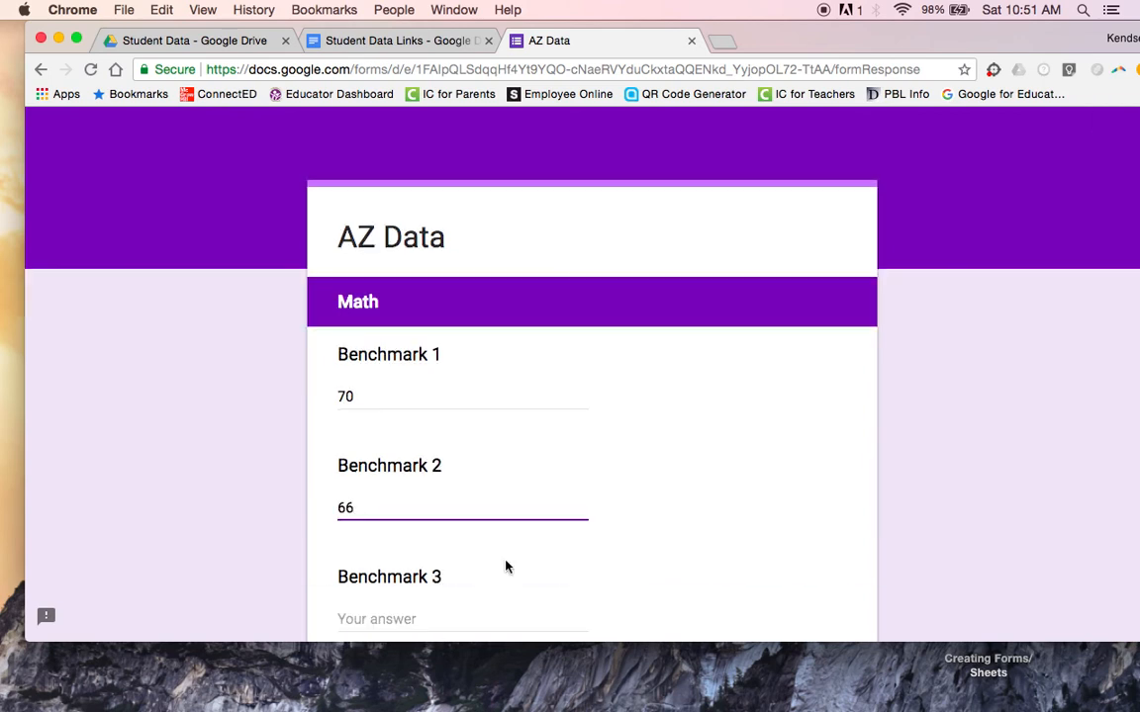
pyautogui.click(380, 614)
pyautogui.write('60')
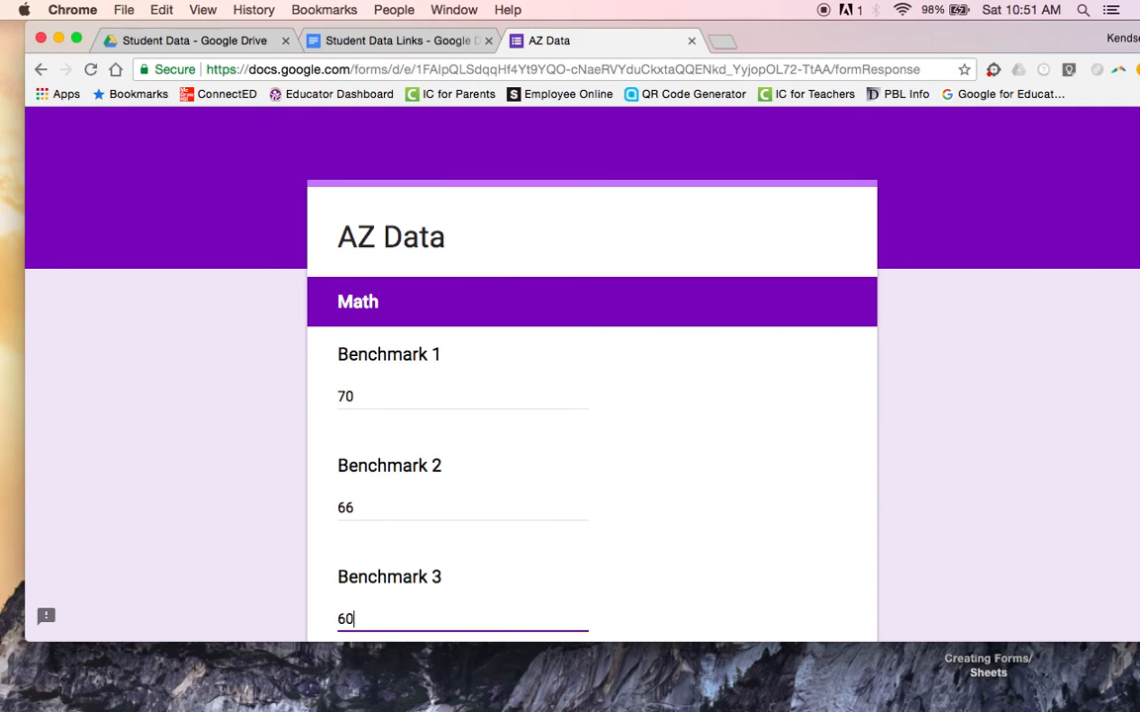
pyautogui.scroll(-3, 466, 535)
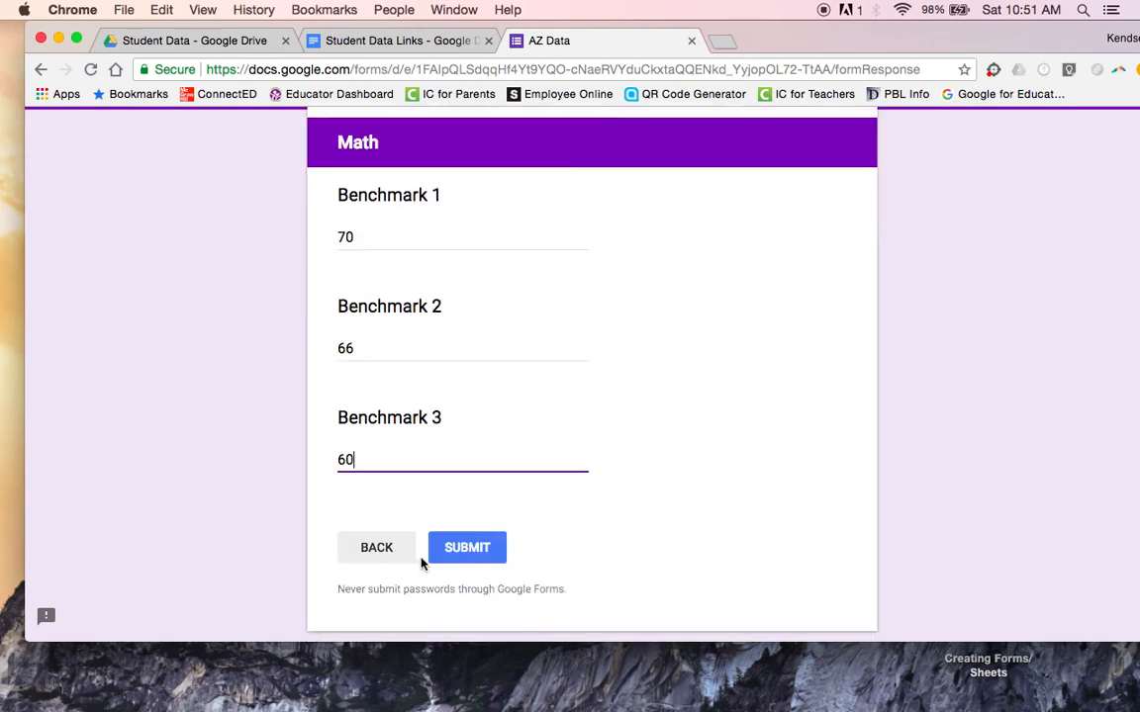
pyautogui.click(482, 550)
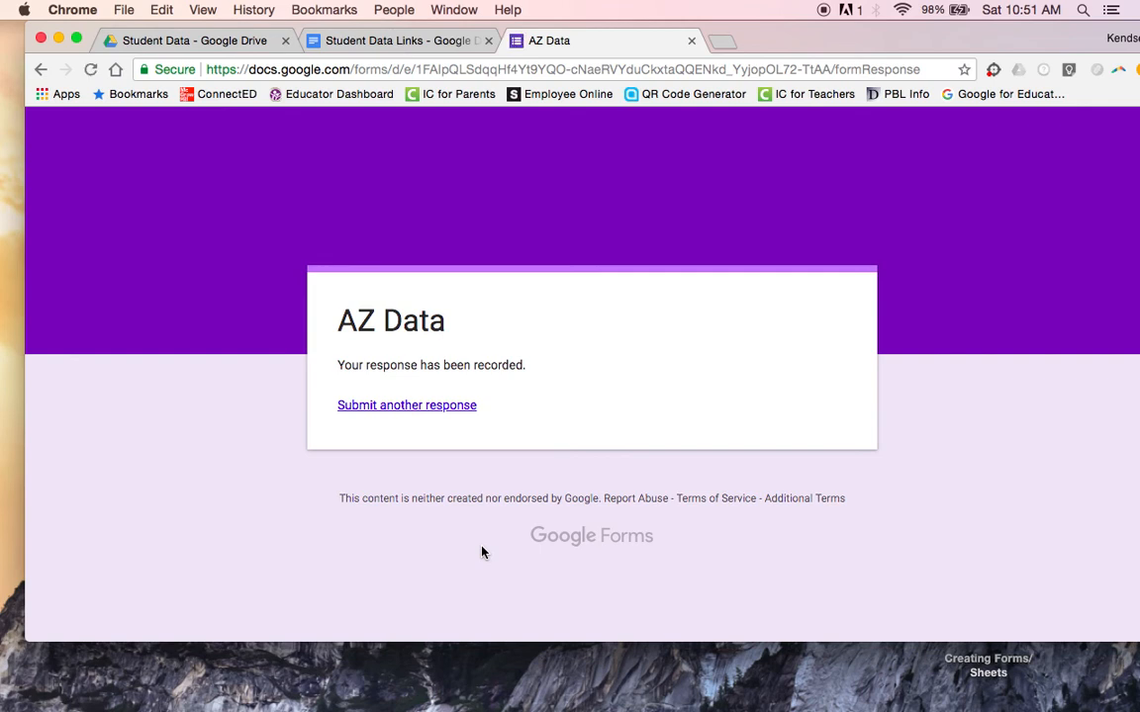
# Return to the Student Data Links document and move the browser window aside to expose the desktop.
pyautogui.click(365, 40)
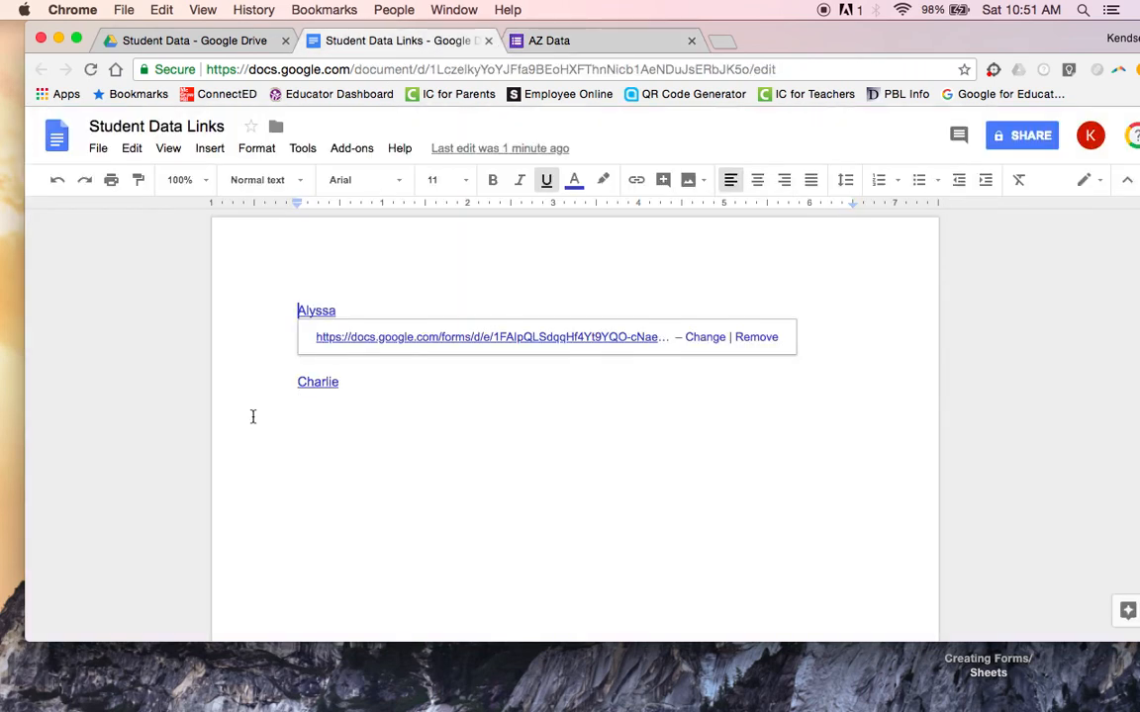
pyautogui.click(363, 436)
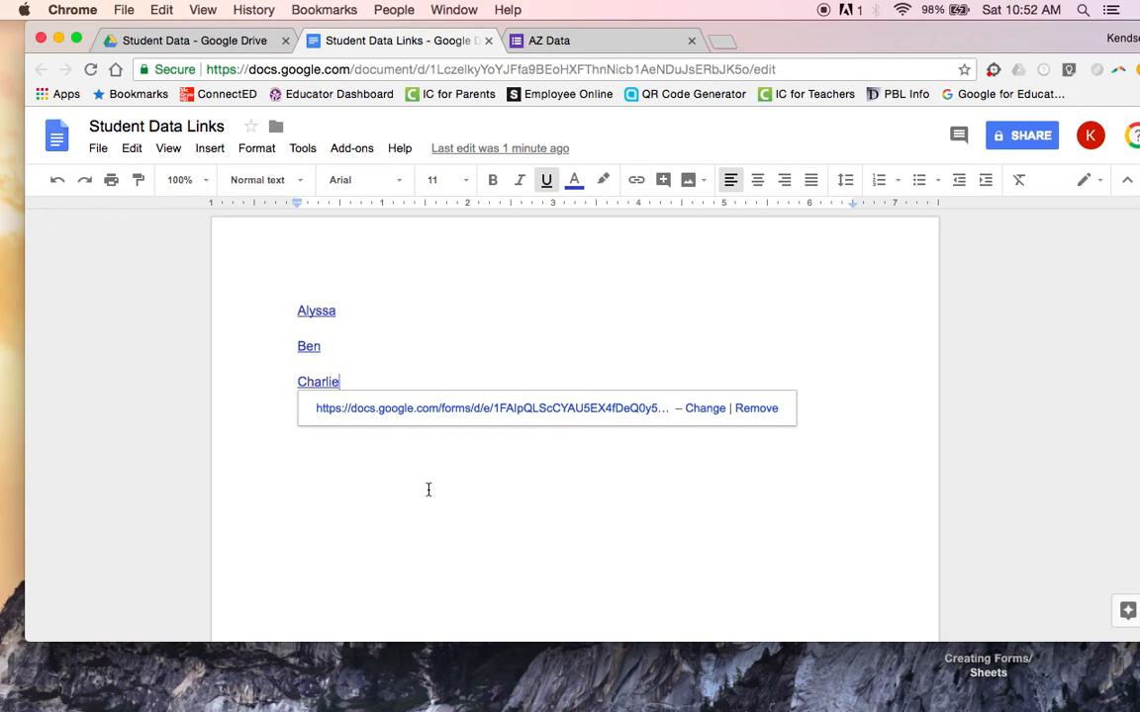
pyautogui.moveTo(758, 48); pyautogui.dragTo(506, 105)
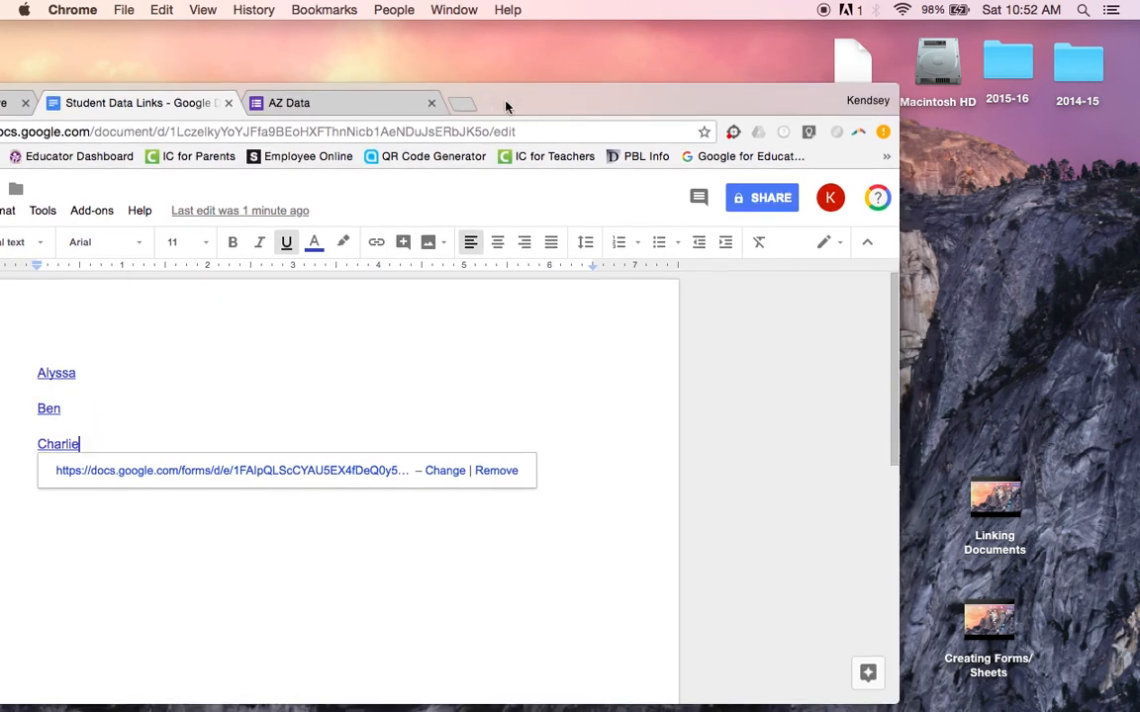
pyautogui.moveTo(590, 104); pyautogui.dragTo(497, 89)
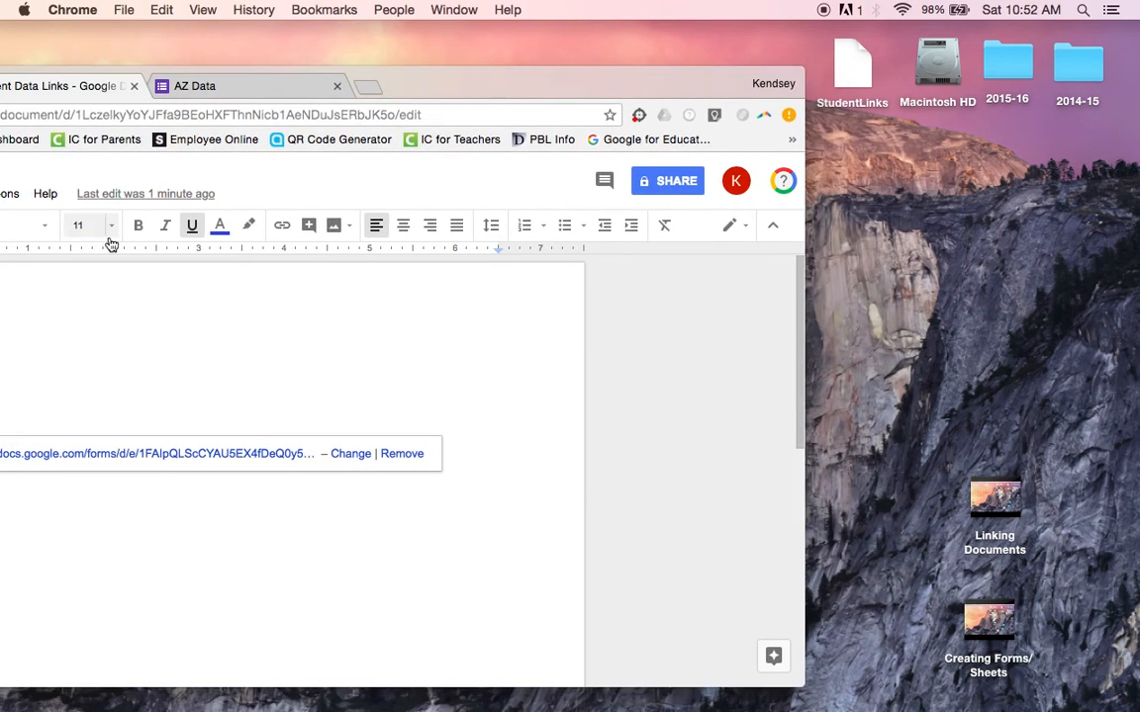
pyautogui.click(866, 276)
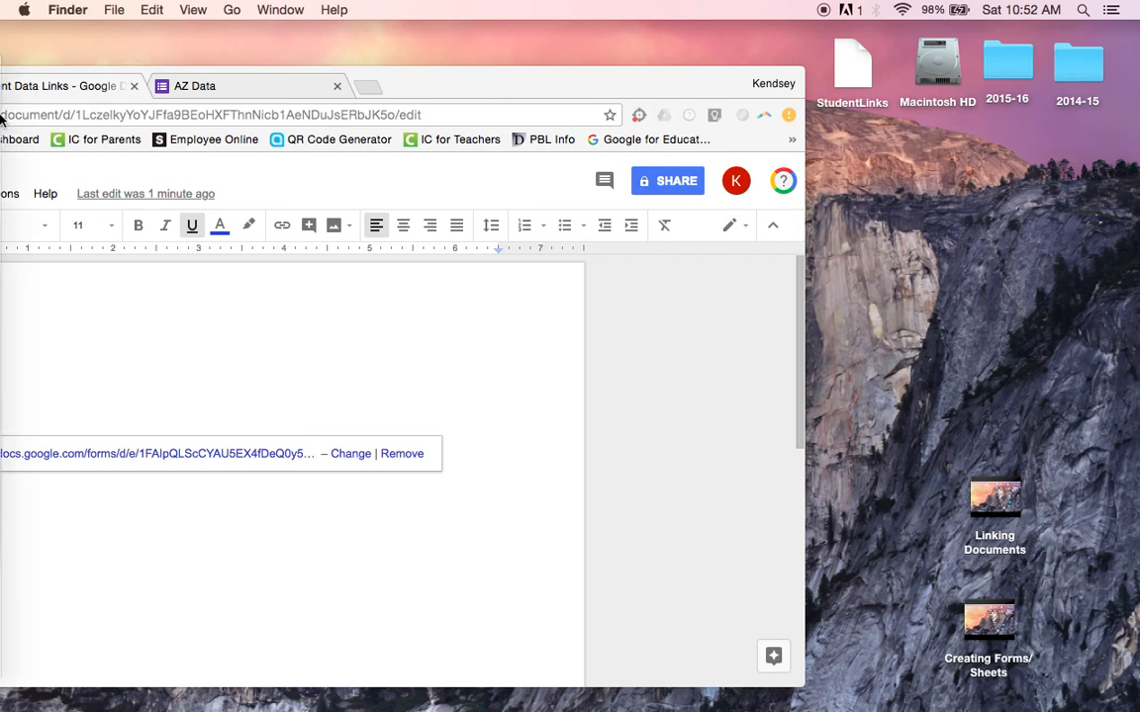
# Switch to Word, create a new blank document and move its window clear of the browser.
pyautogui.moveTo(2, 111)
pyautogui.click(14, 461)
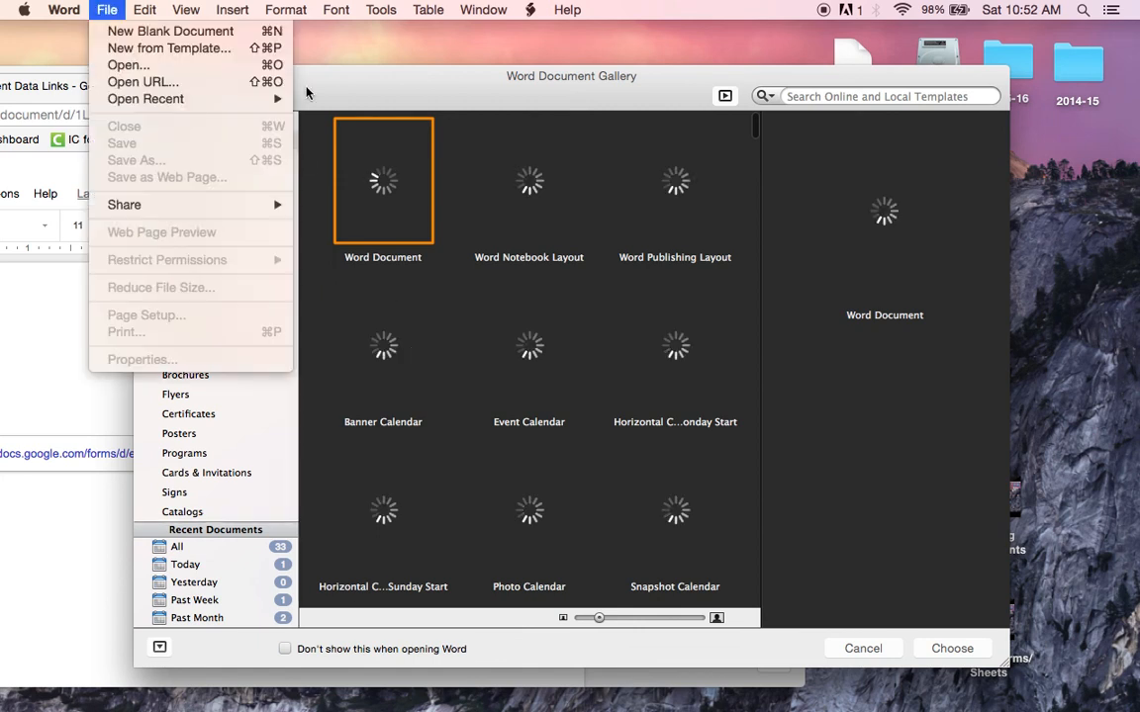
pyautogui.click(217, 33)
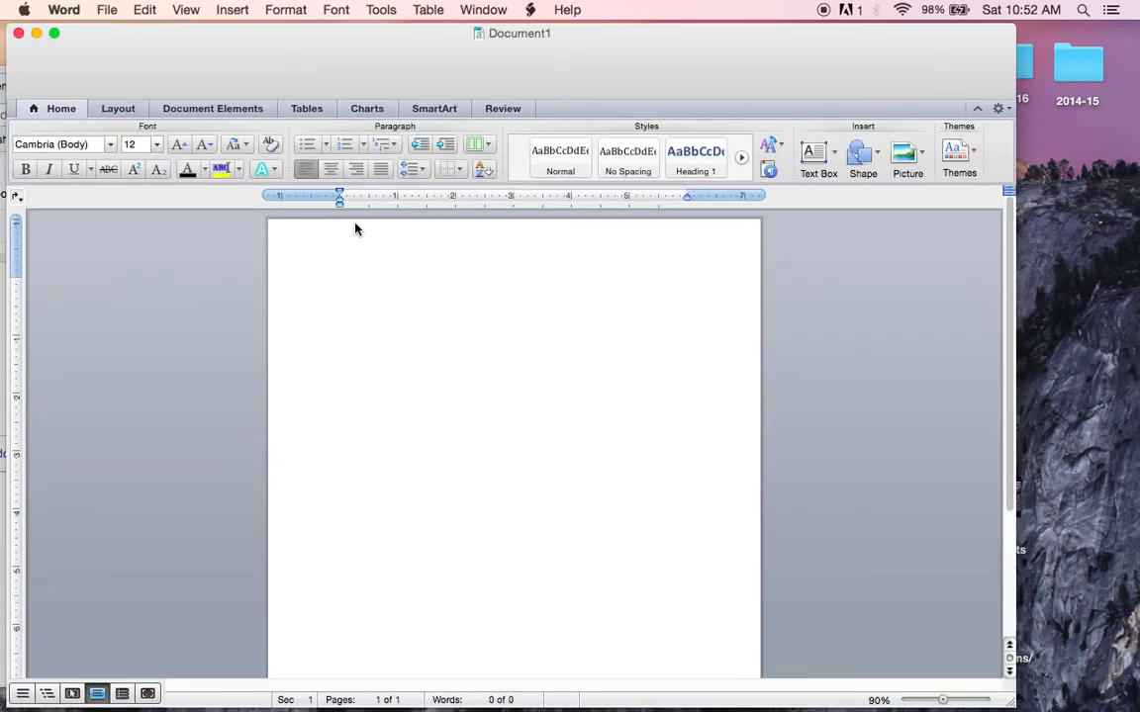
pyautogui.moveTo(323, 33); pyautogui.dragTo(836, 233)
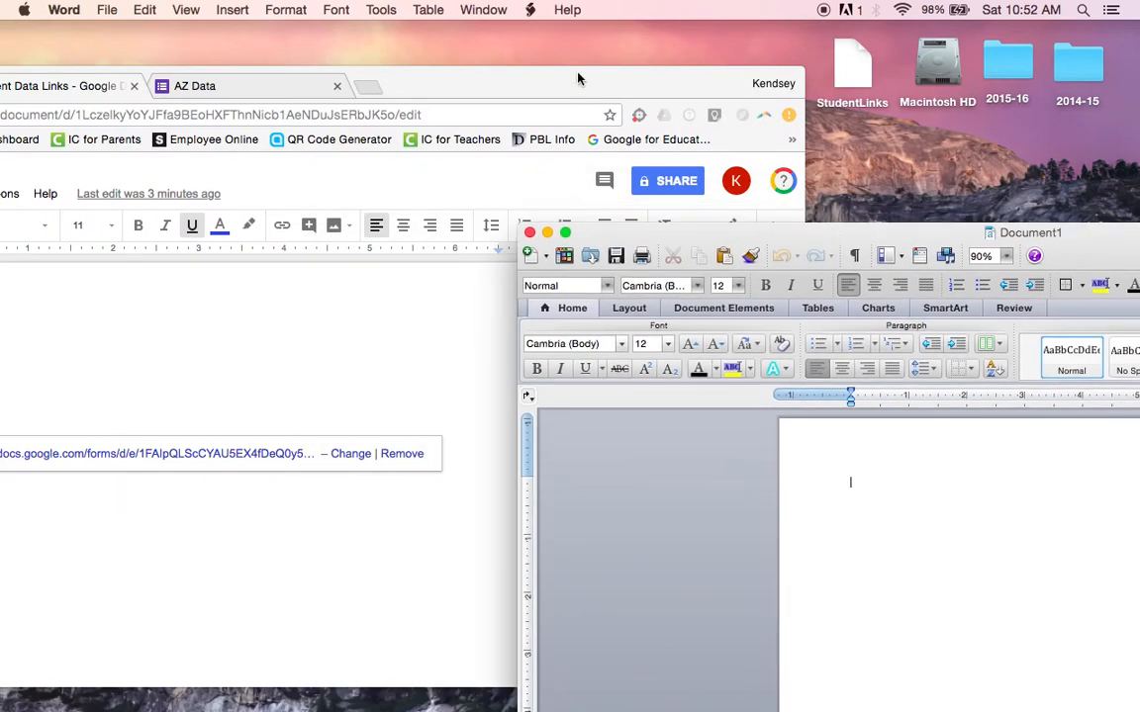
# Bring the browser window back into view and copy the Student Data Links document's web address.
pyautogui.click(575, 84)
pyautogui.moveTo(458, 95); pyautogui.dragTo(791, 63)
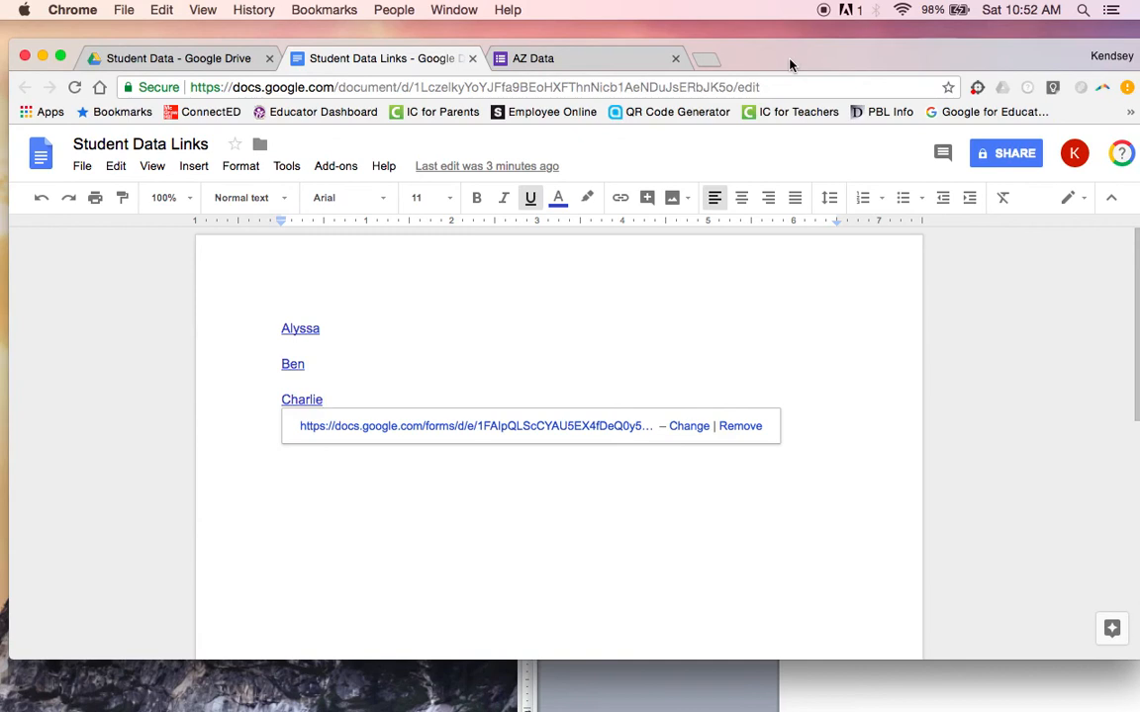
pyautogui.click(487, 89)
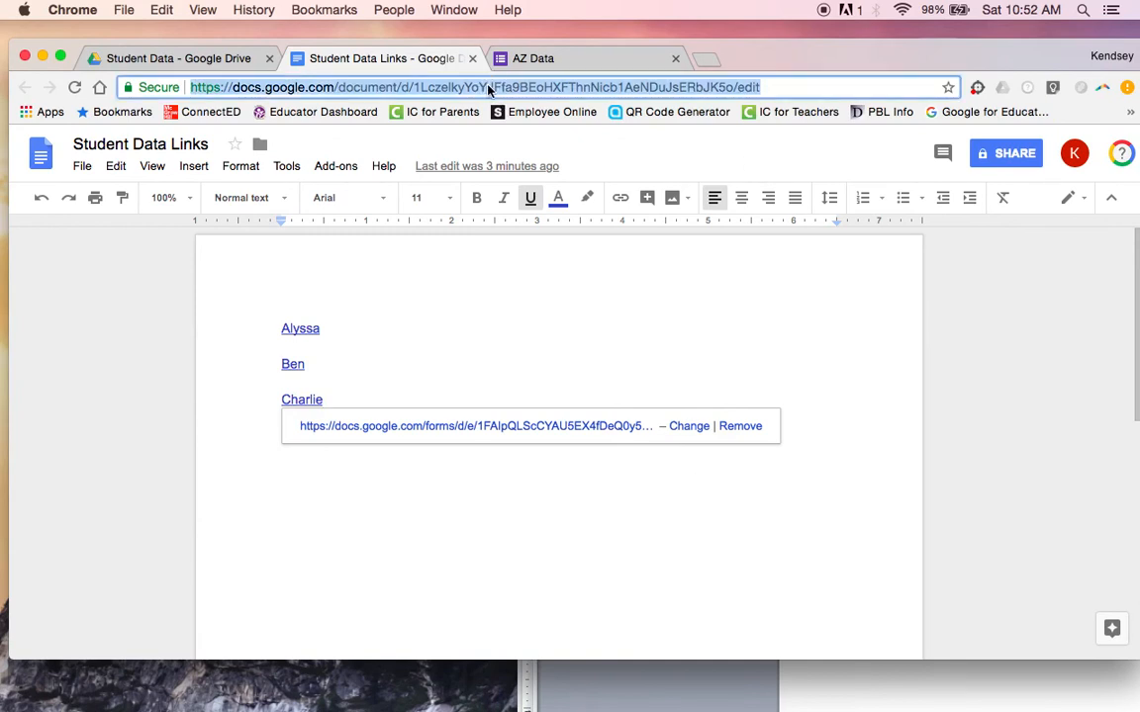
# Paste the copied Google Docs address into the blank Word document and turn it into a hyperlink.
pyautogui.moveTo(857, 62); pyautogui.dragTo(230, 45)
pyautogui.click(798, 525)
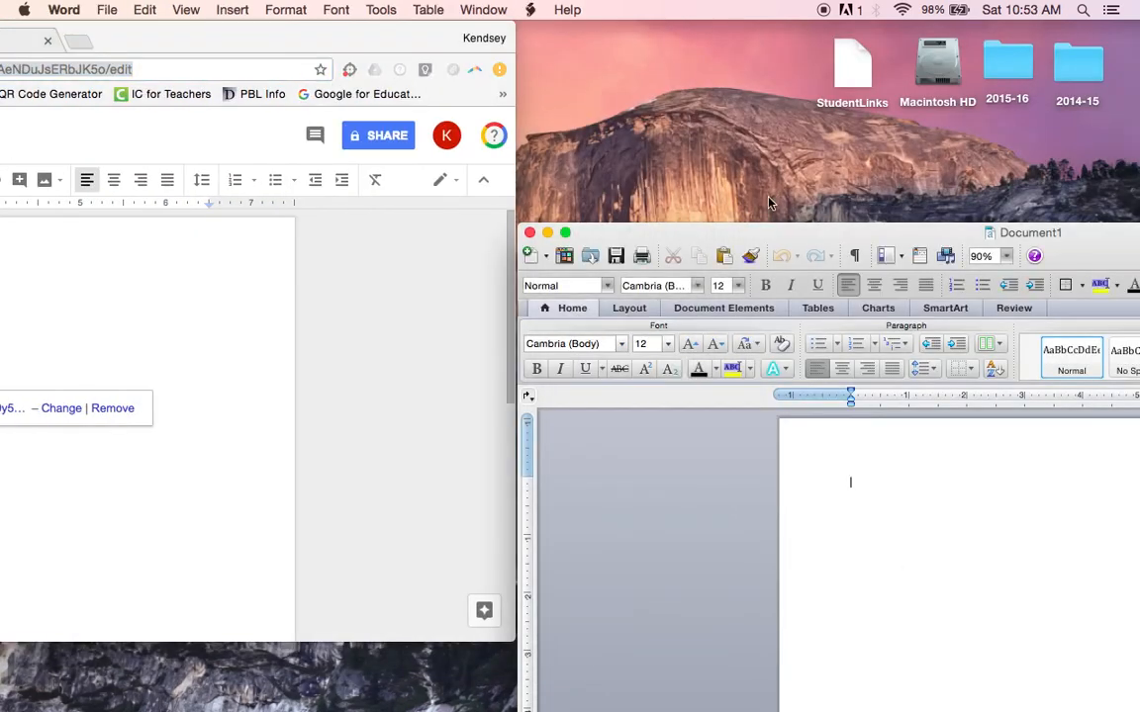
pyautogui.moveTo(779, 236); pyautogui.dragTo(520, 110)
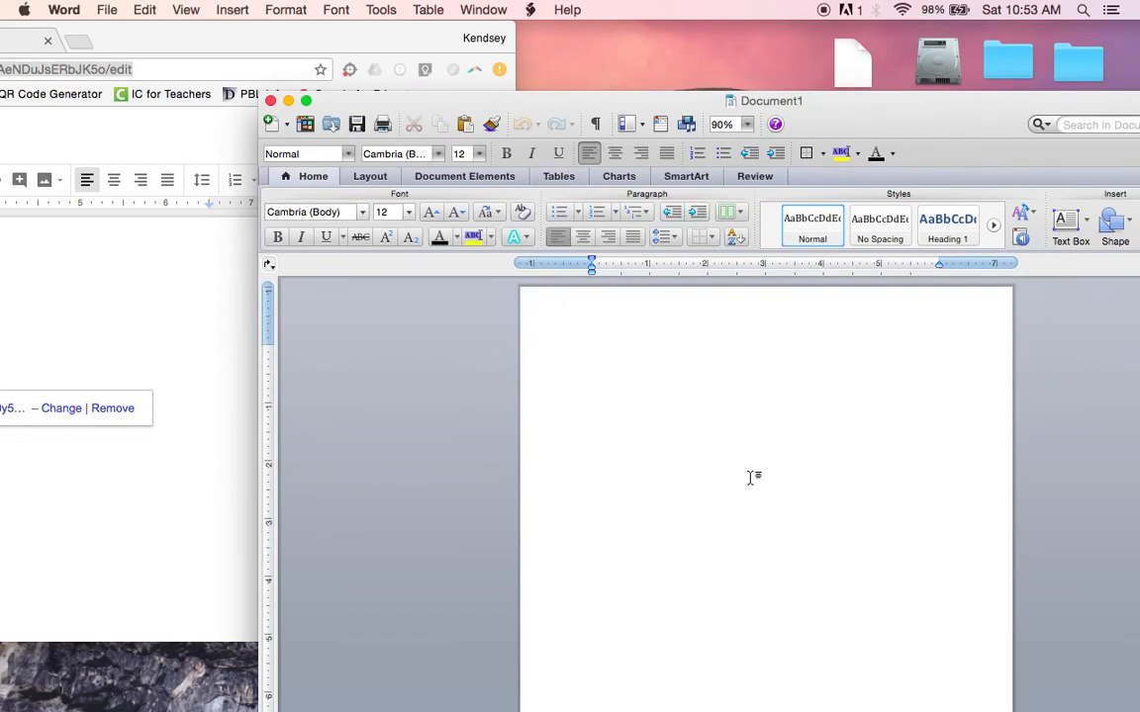
pyautogui.press('super+v')
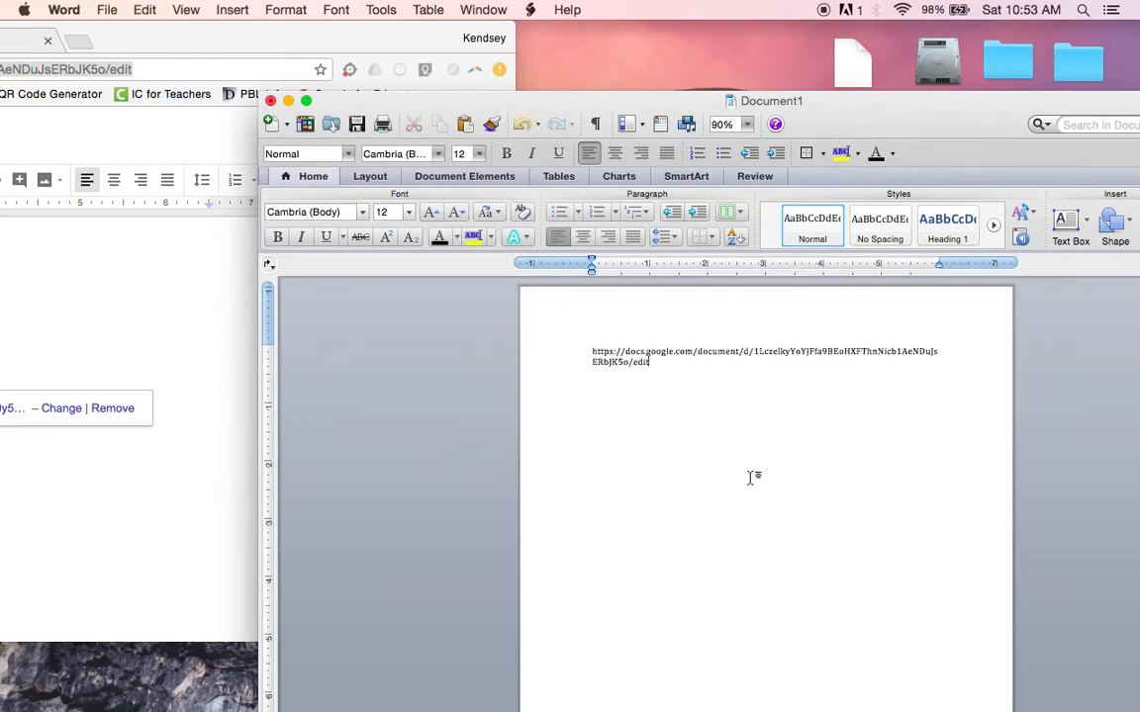
pyautogui.press('Return')
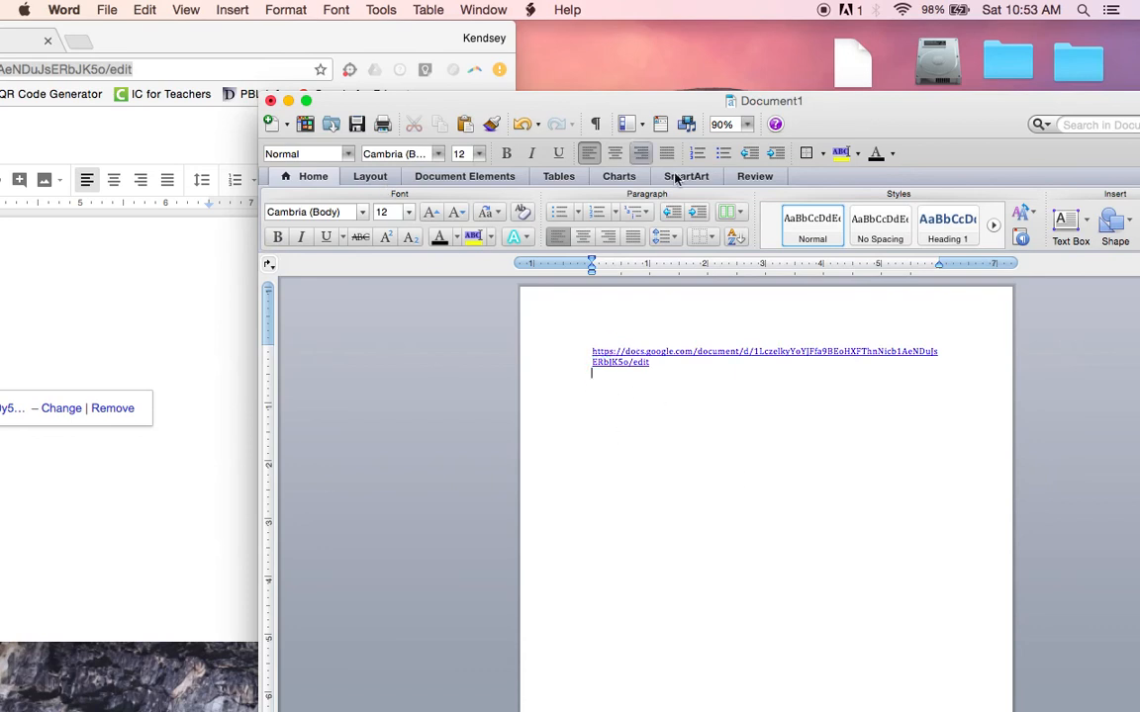
# Save the Word document to the Desktop as Student Data Link in Word Document (.docx) format.
pyautogui.click(104, 9)
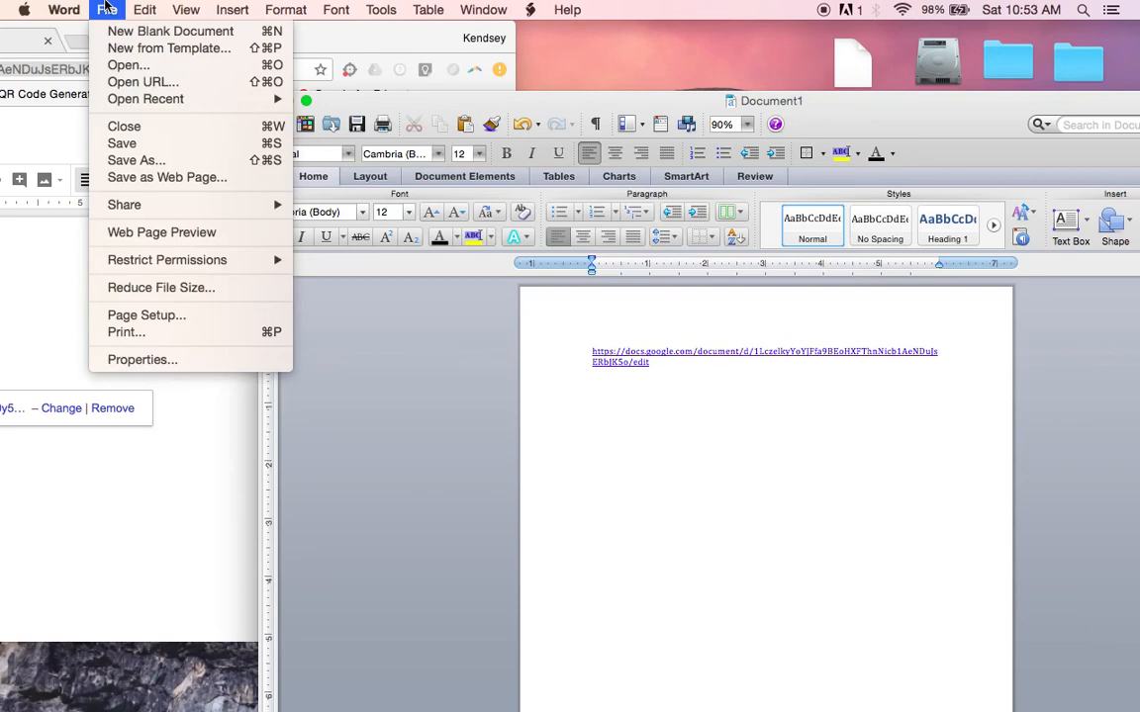
pyautogui.click(204, 159)
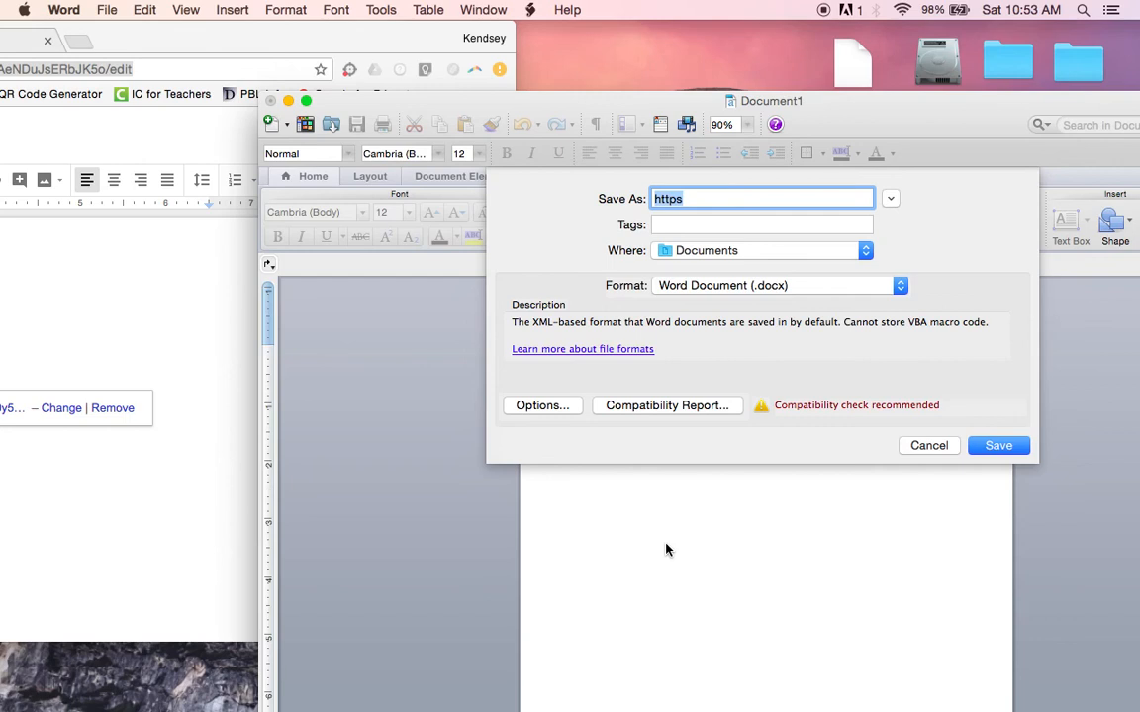
pyautogui.write('Student Data Link')
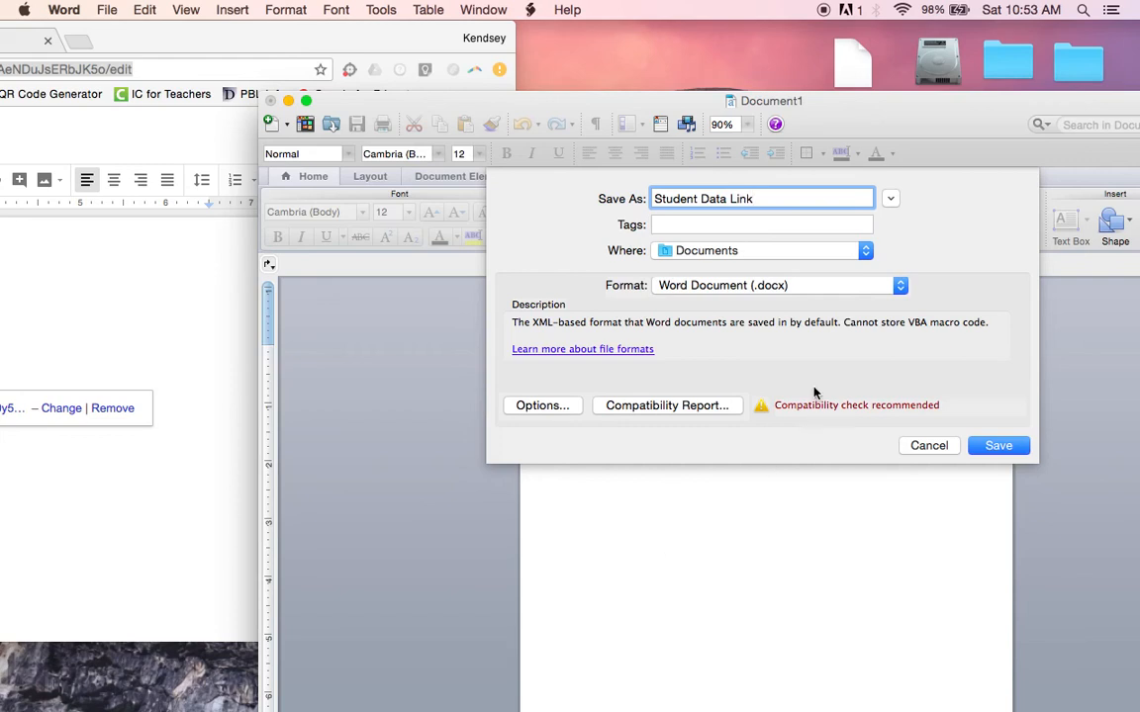
pyautogui.click(729, 253)
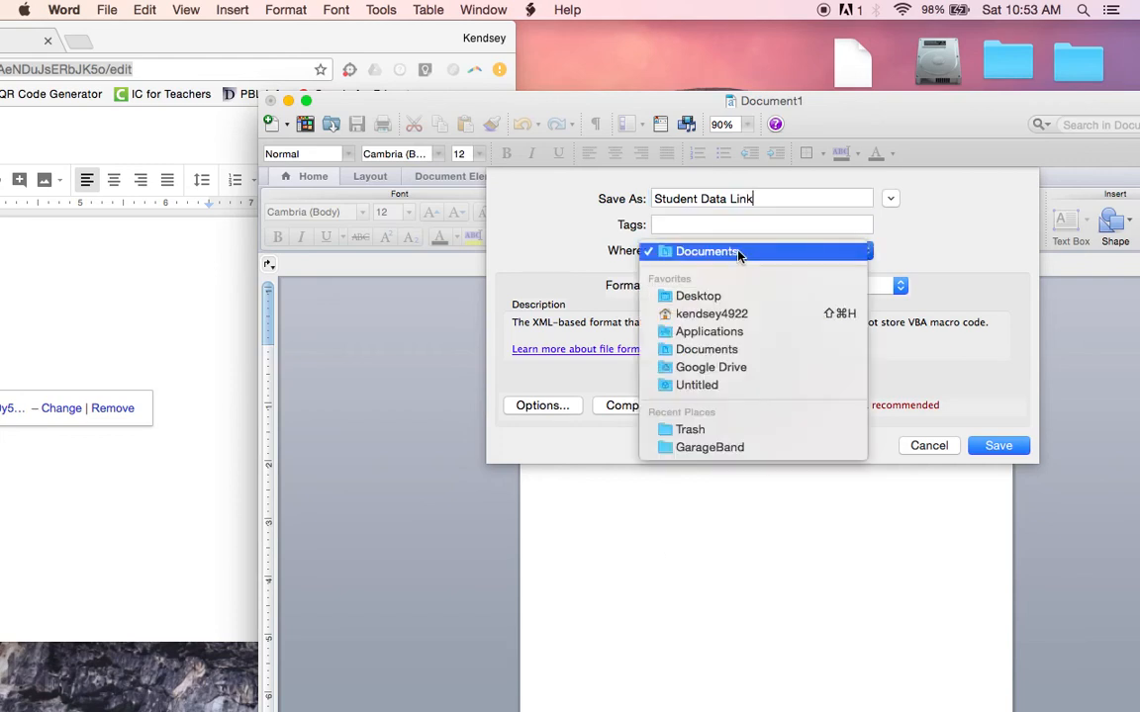
pyautogui.click(725, 297)
pyautogui.click(998, 447)
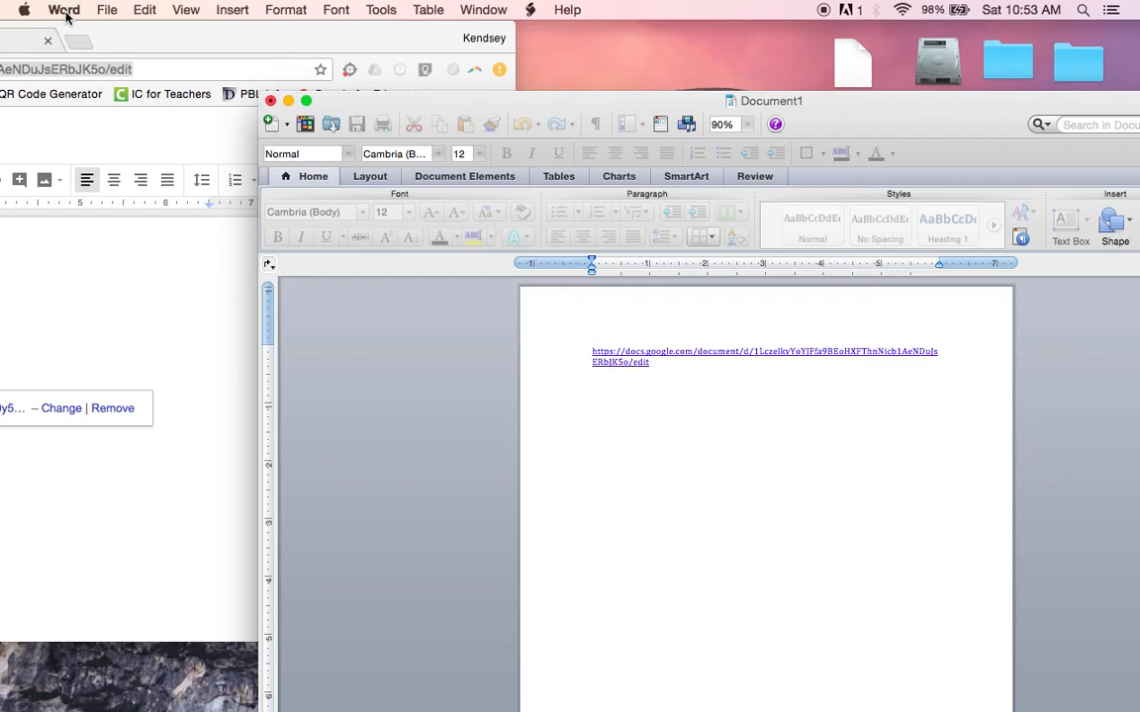
# Quit Word and Google Chrome to leave only the desktop showing.
pyautogui.click(63, 10)
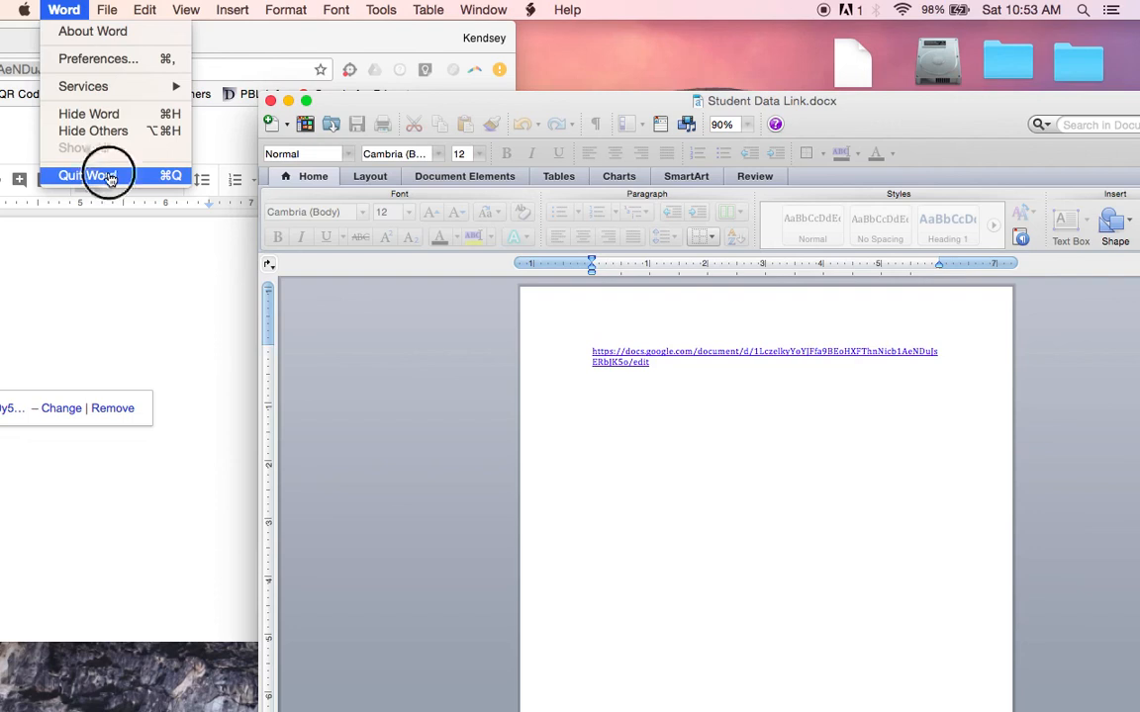
pyautogui.click(87, 175)
pyautogui.moveTo(147, 51); pyautogui.dragTo(673, 31)
pyautogui.click(74, 10)
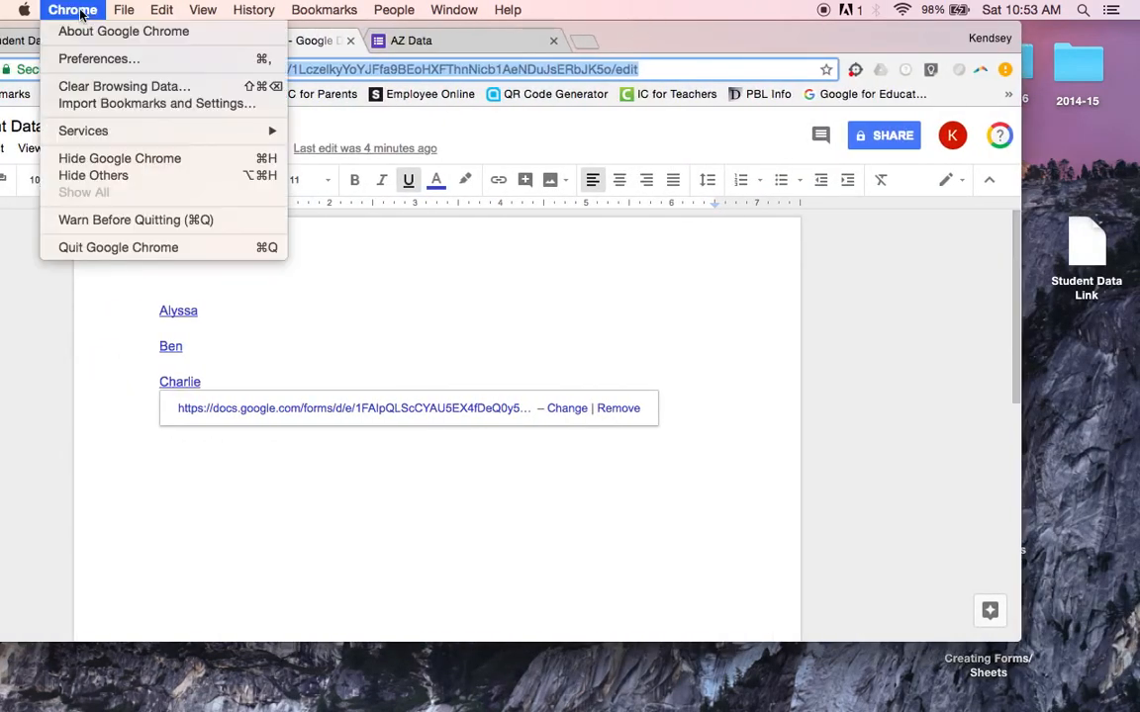
pyautogui.click(62, 253)
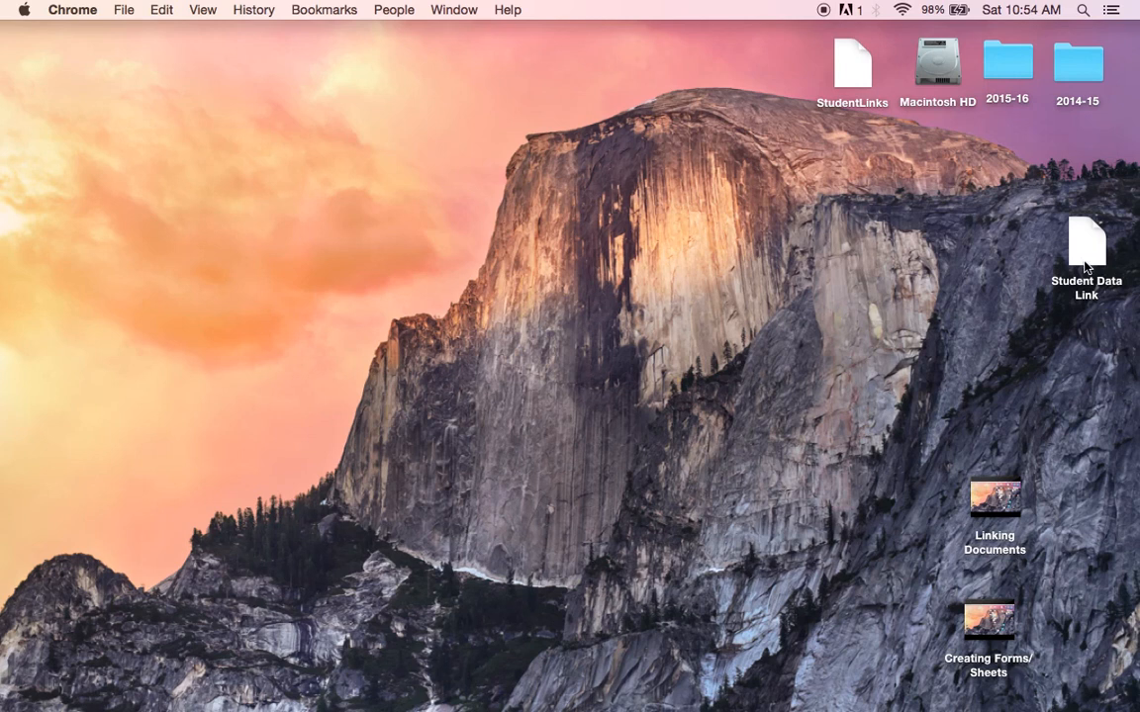
# Open the Student Data Link file from the desktop and follow its Google Docs link.
pyautogui.click(1085, 265)
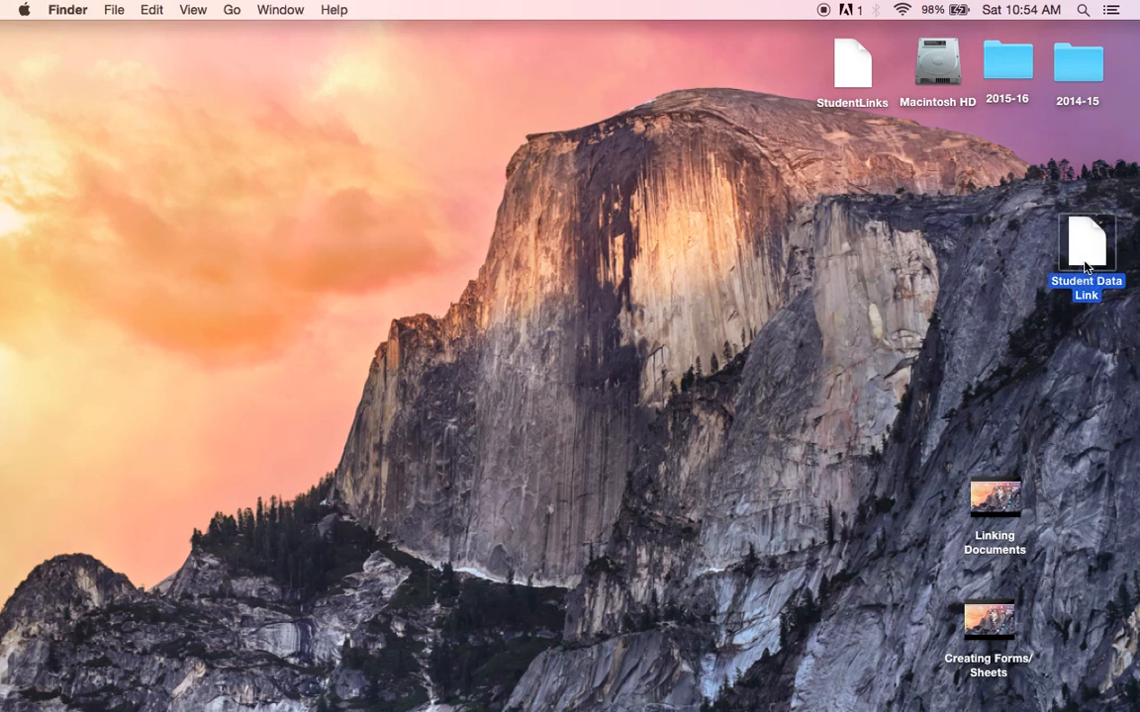
pyautogui.doubleClick(1085, 265)
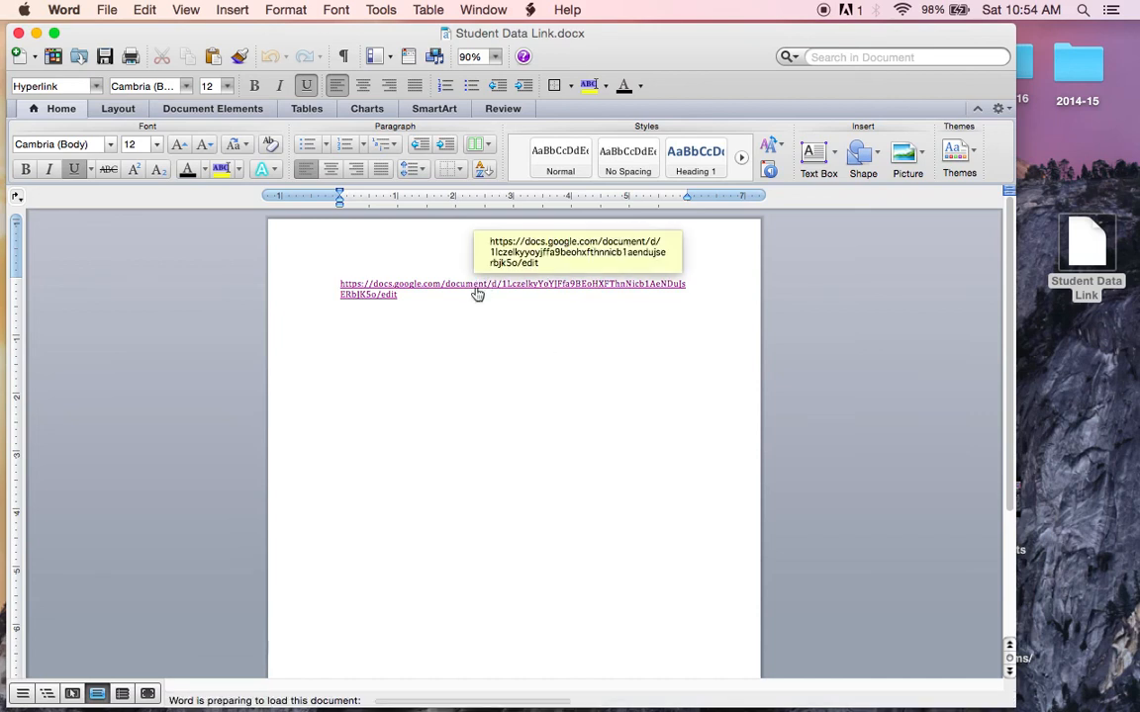
pyautogui.moveTo(1, 148)
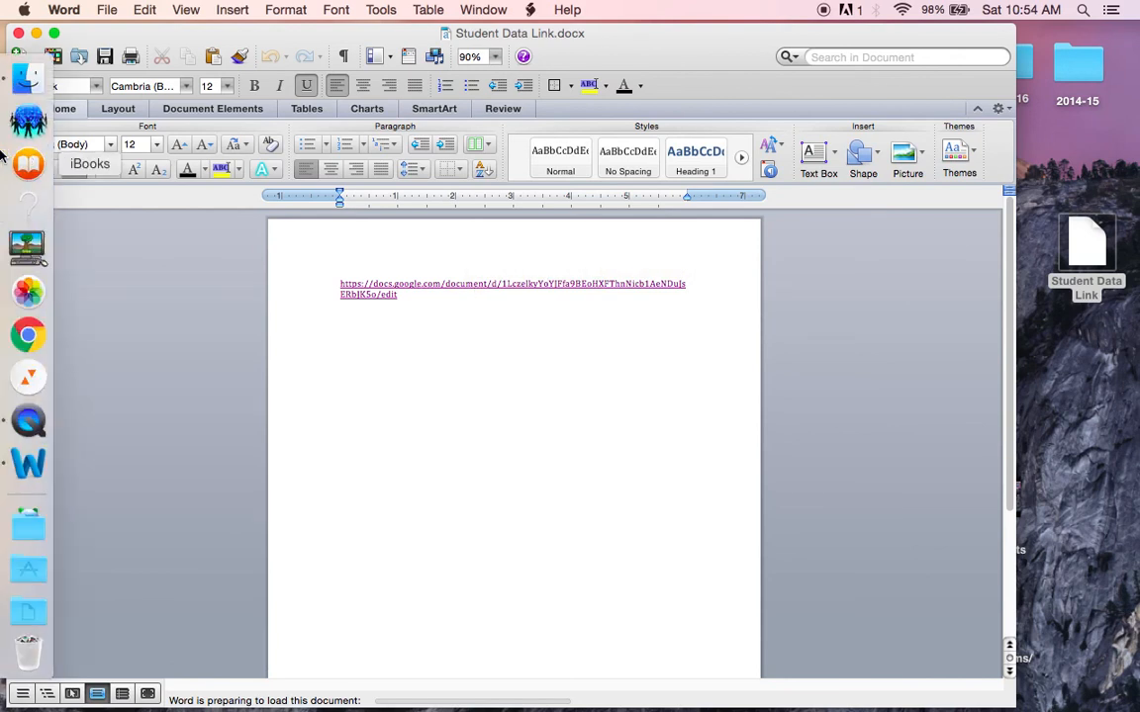